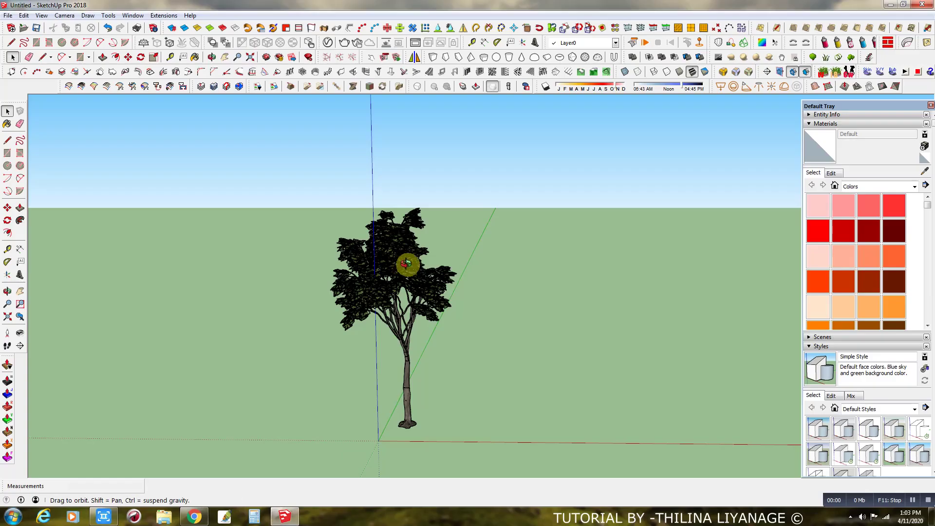
Copy the tree about 122' along the red axis and divide the distance into 7 evenly spaced copies.
{"action": "mouse_move", "coordinate": [407, 265]}
{"action": "middle_mouse_down"}
{"action": "mouse_move", "coordinate": [412, 386]}
{"action": "mouse_move", "coordinate": [406, 263]}
{"action": "middle_mouse_up"}
{"action": "left_click", "coordinate": [407, 263]}
{"action": "scroll", "coordinate": [292, 305], "scroll_direction": "down", "scroll_amount": 3}
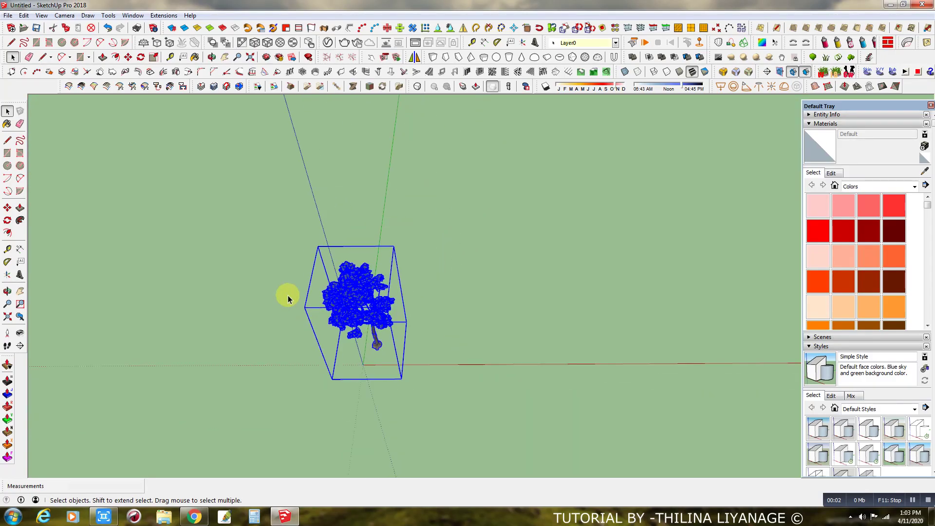
{"action": "left_click", "coordinate": [128, 57]}
{"action": "left_click", "coordinate": [360, 389]}
{"action": "key", "text": "ctrl"}
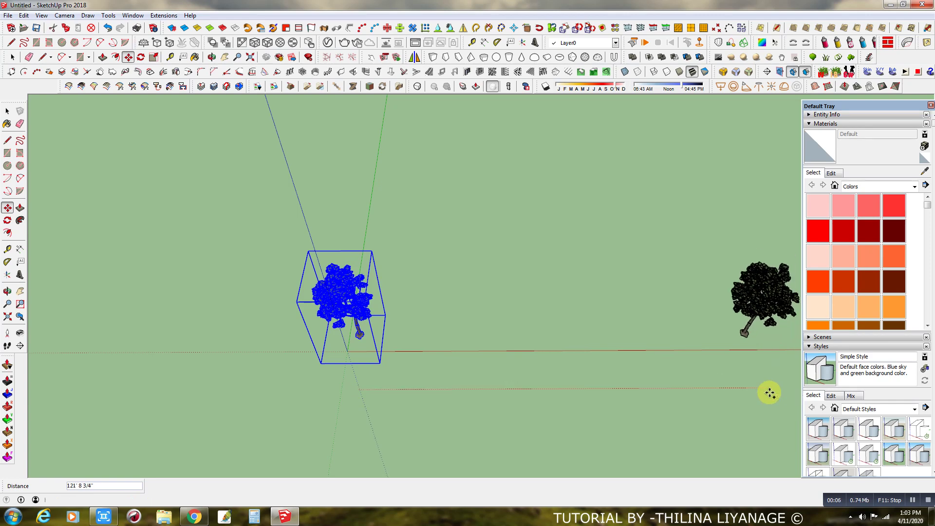
{"action": "left_click", "coordinate": [770, 393]}
{"action": "type", "text": "/"}
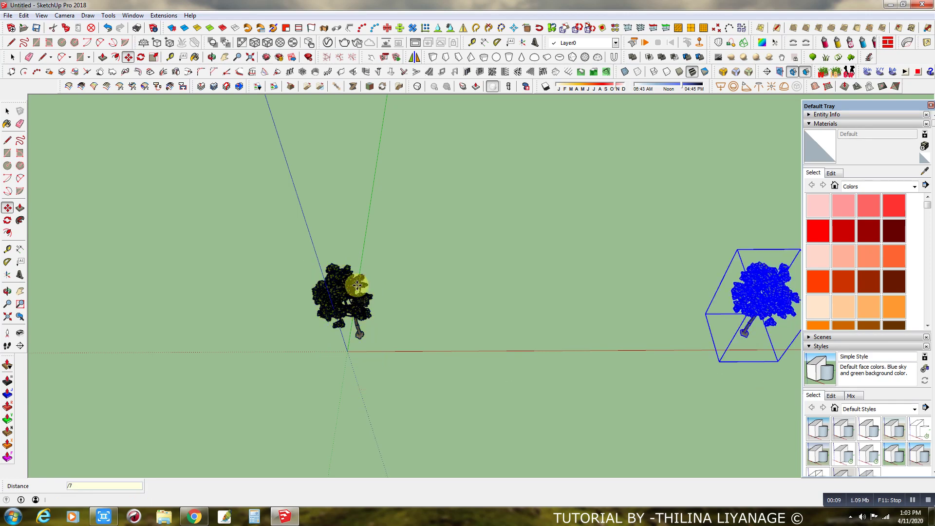
{"action": "type", "text": "7"}
{"action": "key", "text": "Return"}
Copy the whole row of trees about 105' along the green axis and divide the distance into 5 rows.
{"action": "key", "text": "space"}
{"action": "middle_click_drag", "start_coordinate": [356, 282], "coordinate": [280, 183]}
{"action": "left_click_drag", "start_coordinate": [280, 182], "coordinate": [736, 370]}
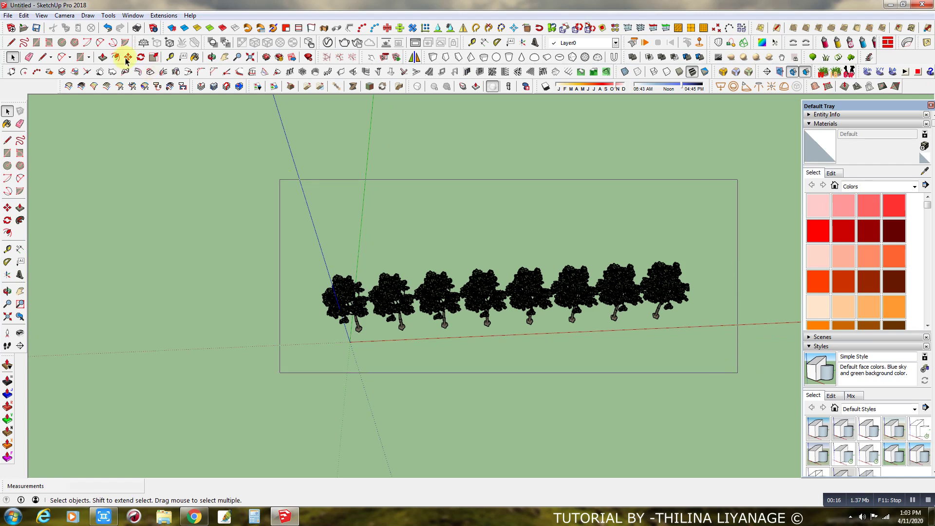
{"action": "key", "text": "m"}
{"action": "left_click", "coordinate": [309, 346]}
{"action": "key", "text": "ctrl"}
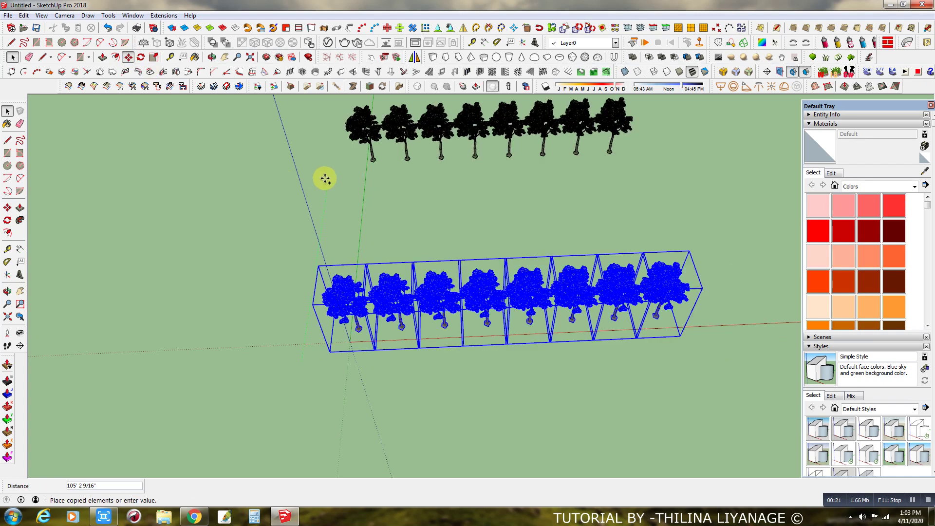
{"action": "left_click", "coordinate": [326, 181]}
{"action": "type", "text": "/5"}
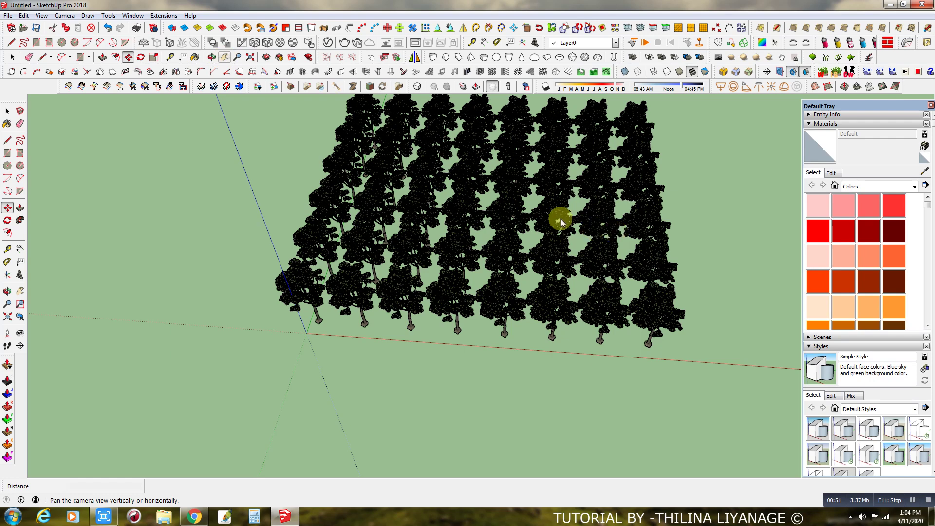
{"action": "scroll", "coordinate": [659, 201], "scroll_direction": "up", "scroll_amount": 2}
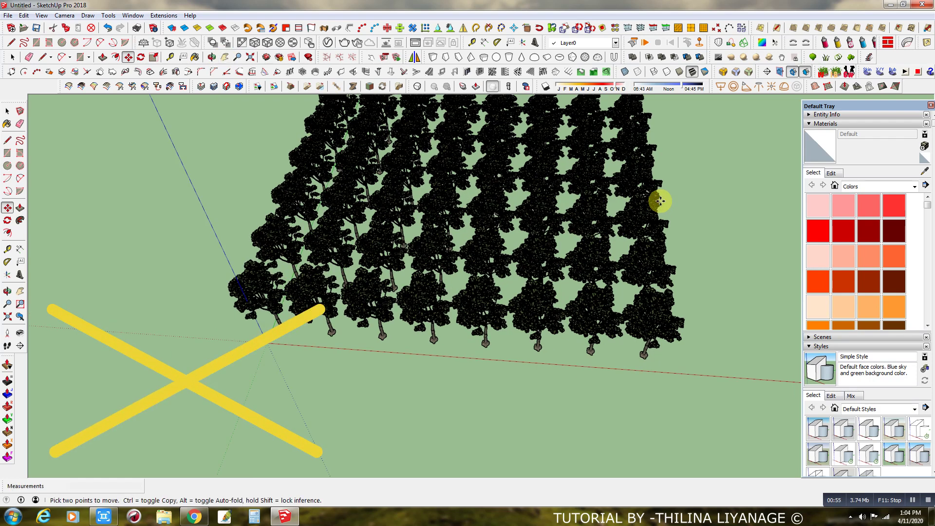
{"action": "middle_click_drag", "start_coordinate": [710, 265], "coordinate": [498, 285]}
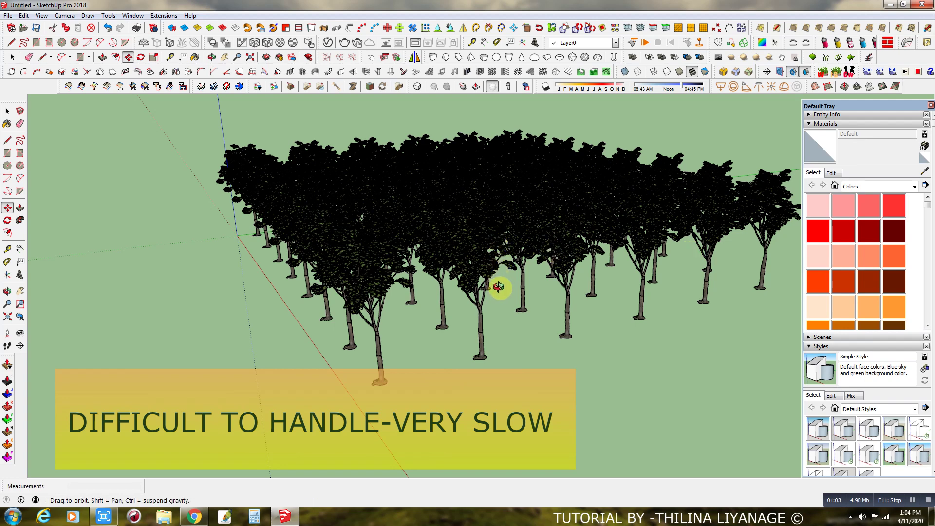
{"action": "middle_click_drag", "start_coordinate": [510, 290], "coordinate": [522, 294]}
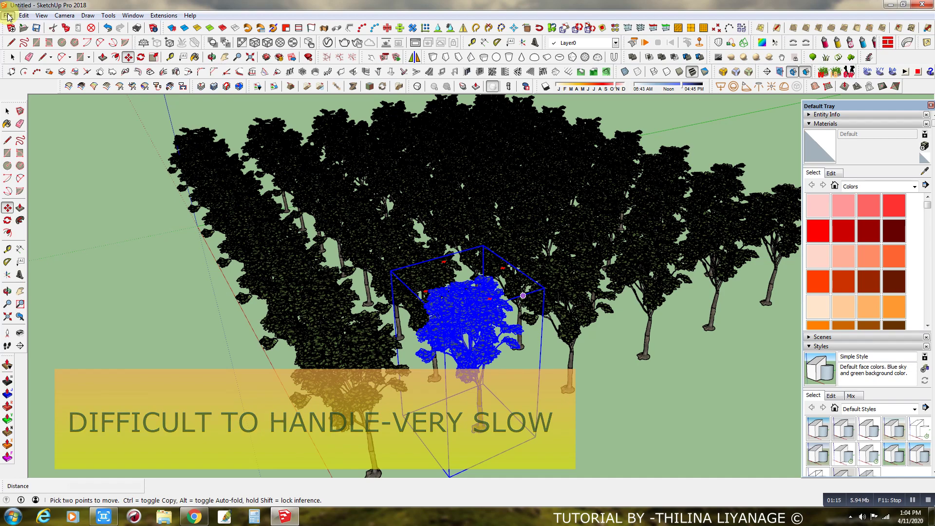
{"action": "key", "text": "Escape"}
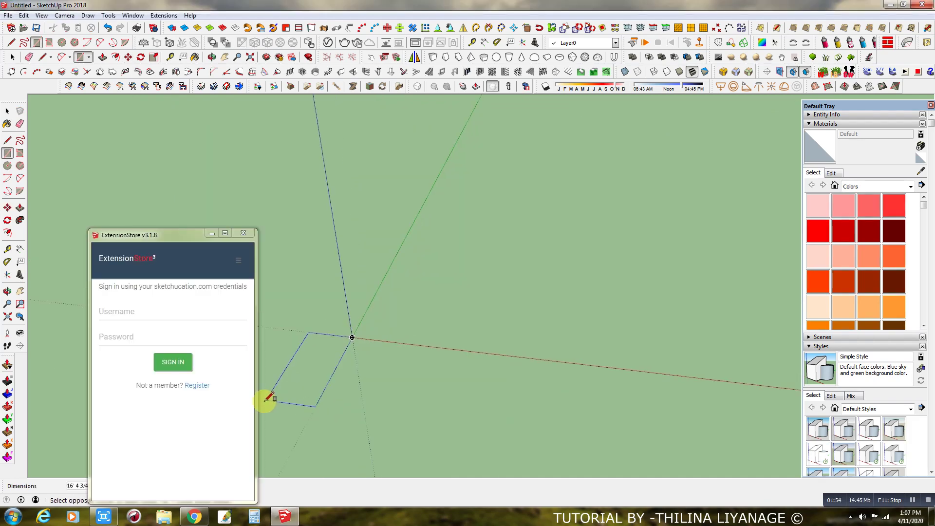
Draw a large ground rectangle from the origin, about 408' on one side, and close the ExtensionStore window.
{"action": "left_click", "coordinate": [739, 203]}
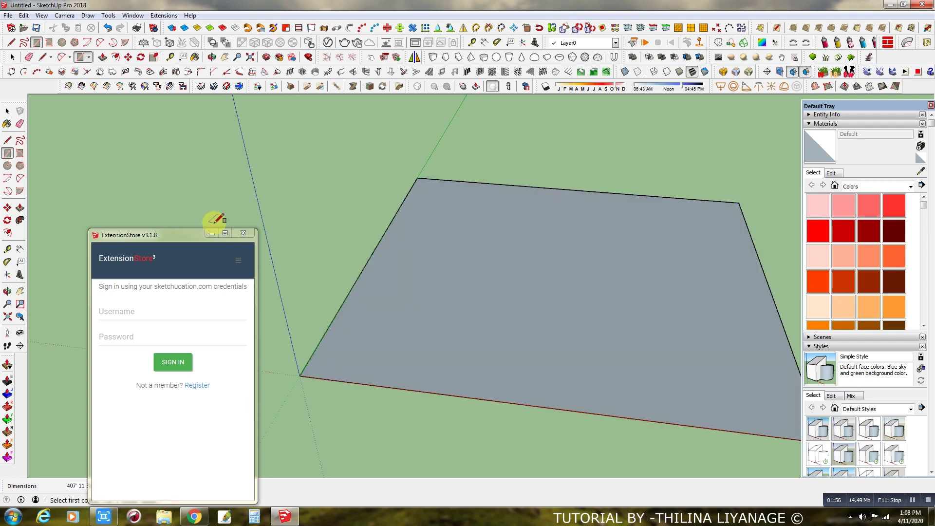
{"action": "left_click", "coordinate": [246, 233]}
{"action": "key", "text": "space"}
Reverse the face of the ground rectangle.
{"action": "right_click", "coordinate": [511, 306]}
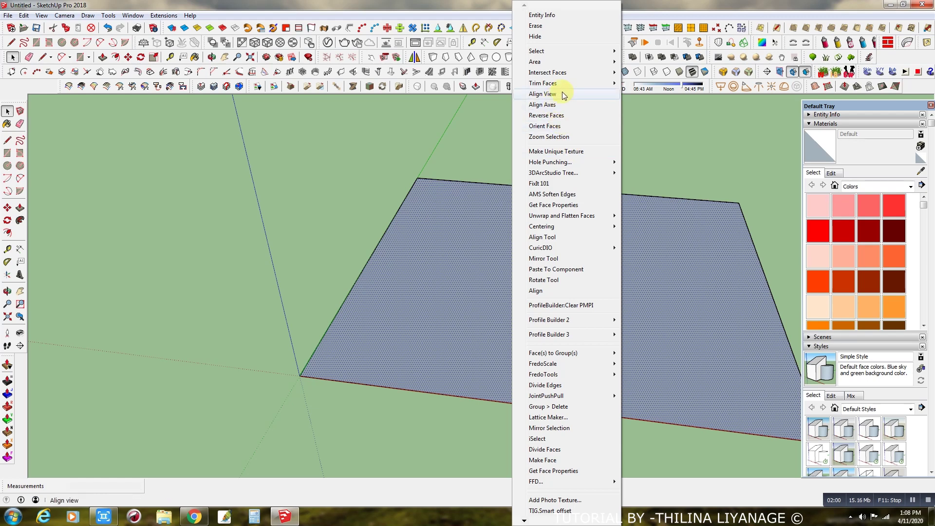
{"action": "left_click", "coordinate": [555, 120]}
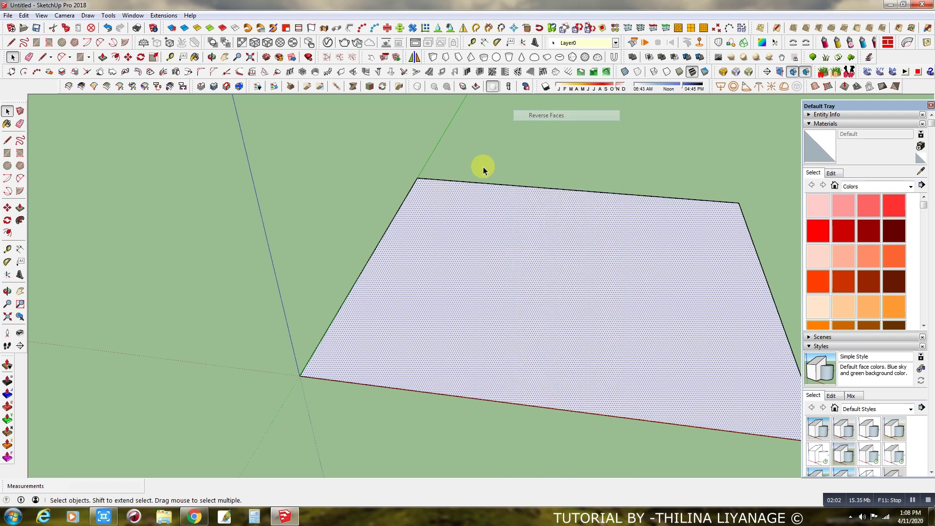
{"action": "left_click", "coordinate": [321, 299]}
{"action": "middle_click_drag", "start_coordinate": [382, 320], "coordinate": [564, 284]}
{"action": "scroll", "coordinate": [565, 285], "scroll_direction": "up", "scroll_amount": 4}
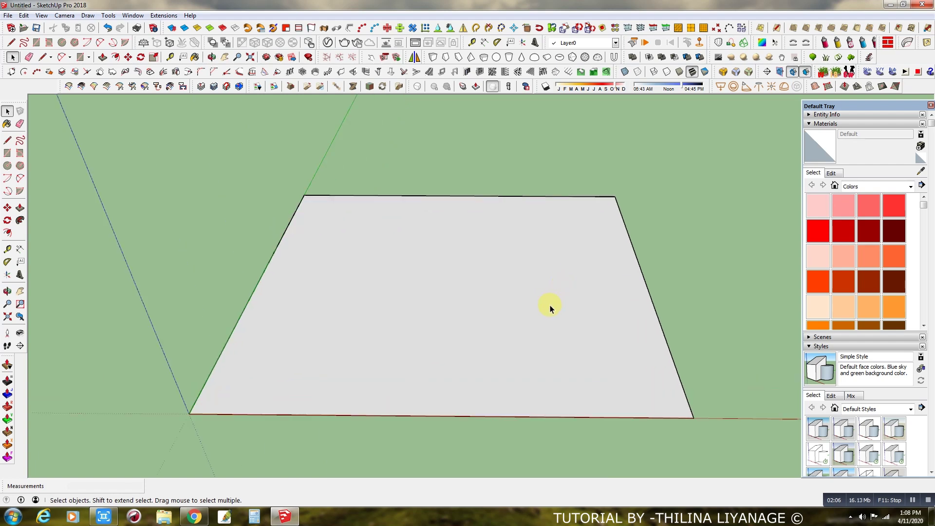
{"action": "middle_click_drag", "start_coordinate": [548, 334], "coordinate": [545, 339]}
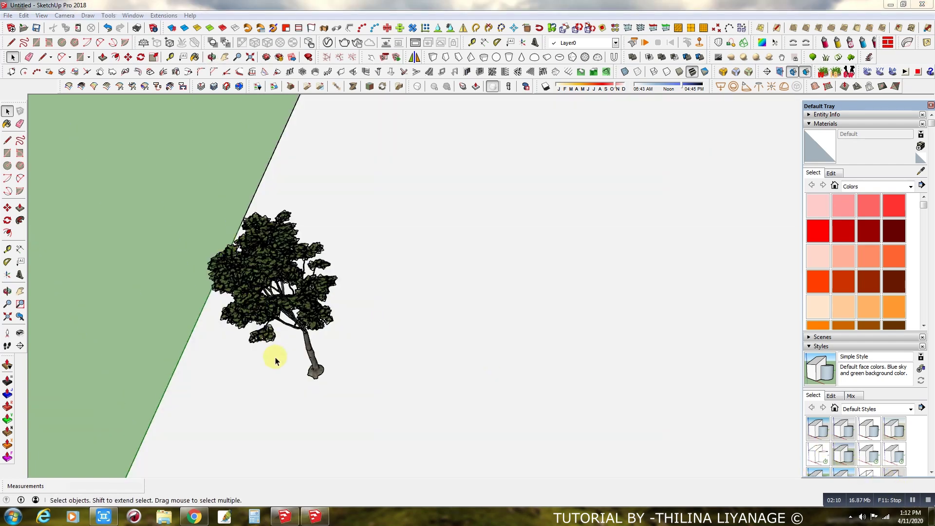
Export the tree as a V-Ray proxy mesh named proxy 1 on the Desktop, replacing the original object with the proxy.
{"action": "middle_click_drag", "start_coordinate": [276, 361], "coordinate": [309, 270]}
{"action": "scroll", "coordinate": [282, 296], "scroll_direction": "down", "scroll_amount": 3}
{"action": "scroll", "coordinate": [255, 334], "scroll_direction": "up", "scroll_amount": 2}
{"action": "scroll", "coordinate": [370, 323], "scroll_direction": "up", "scroll_amount": 3}
{"action": "left_click", "coordinate": [310, 270]}
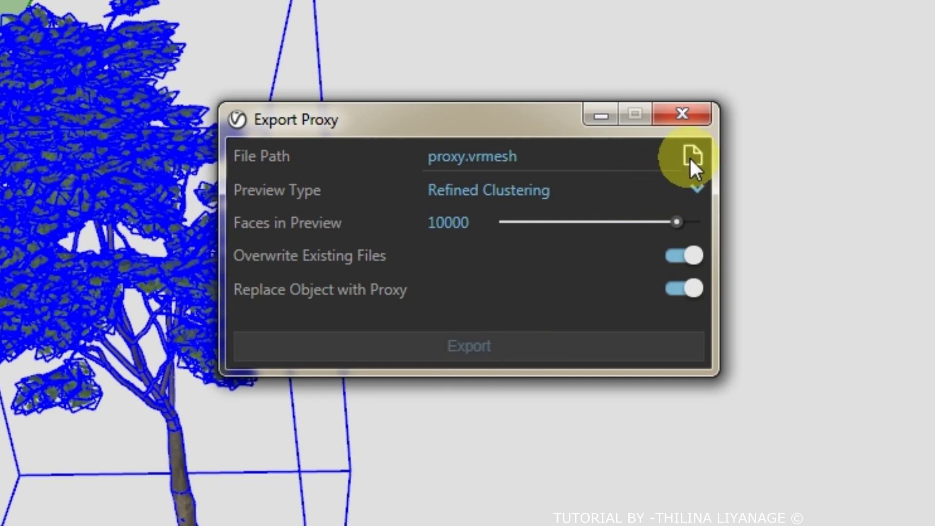
{"action": "left_click_drag", "start_coordinate": [554, 130], "coordinate": [596, 101]}
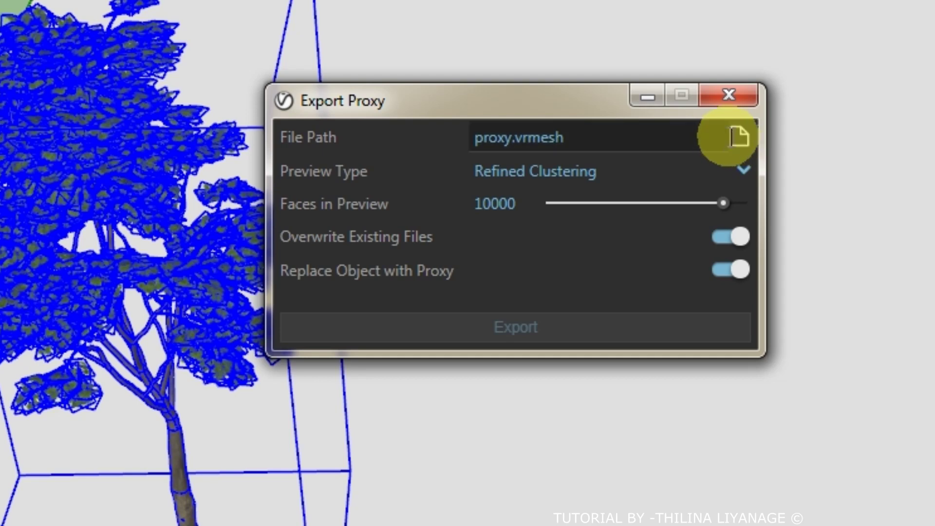
{"action": "left_click", "coordinate": [735, 135]}
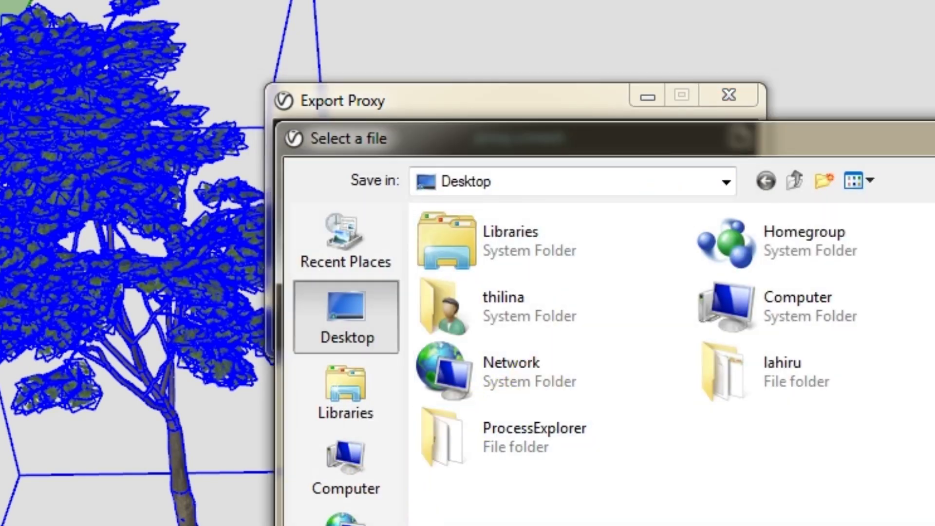
{"action": "key", "text": "Return"}
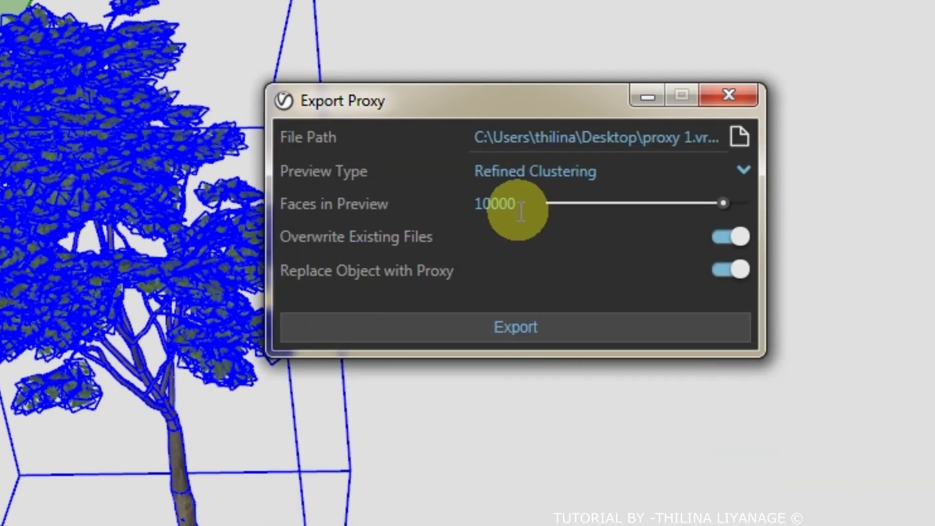
{"action": "left_click_drag", "start_coordinate": [551, 104], "coordinate": [614, 68]}
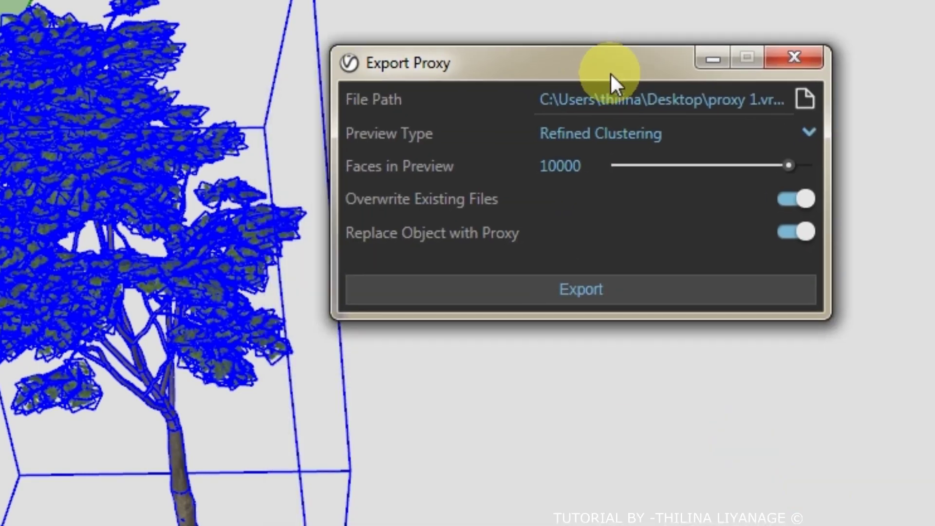
{"action": "left_click", "coordinate": [589, 297]}
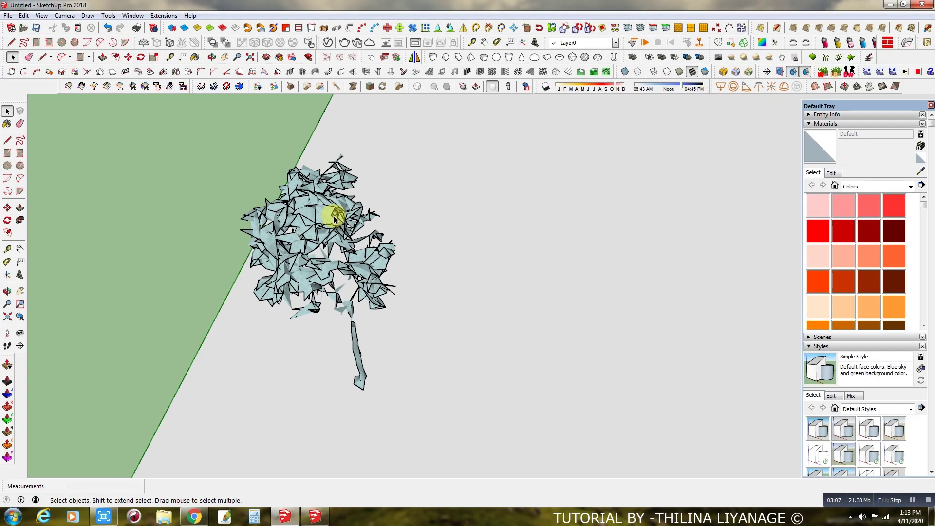
Copy the proxy tree about 315' along the green axis and divide the distance into 20 evenly spaced copies.
{"action": "left_click", "coordinate": [312, 321]}
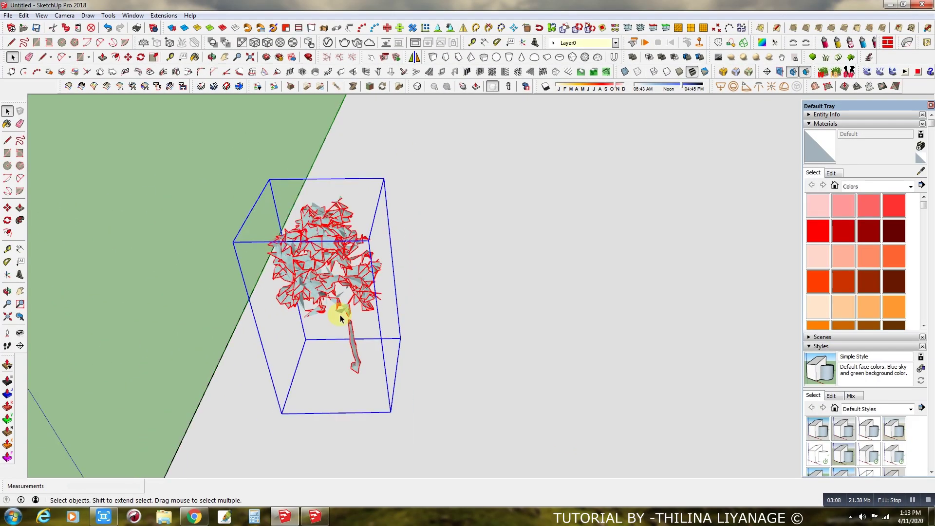
{"action": "mouse_move", "coordinate": [312, 321]}
{"action": "middle_mouse_down"}
{"action": "mouse_move", "coordinate": [363, 175]}
{"action": "mouse_move", "coordinate": [397, 372]}
{"action": "middle_mouse_up"}
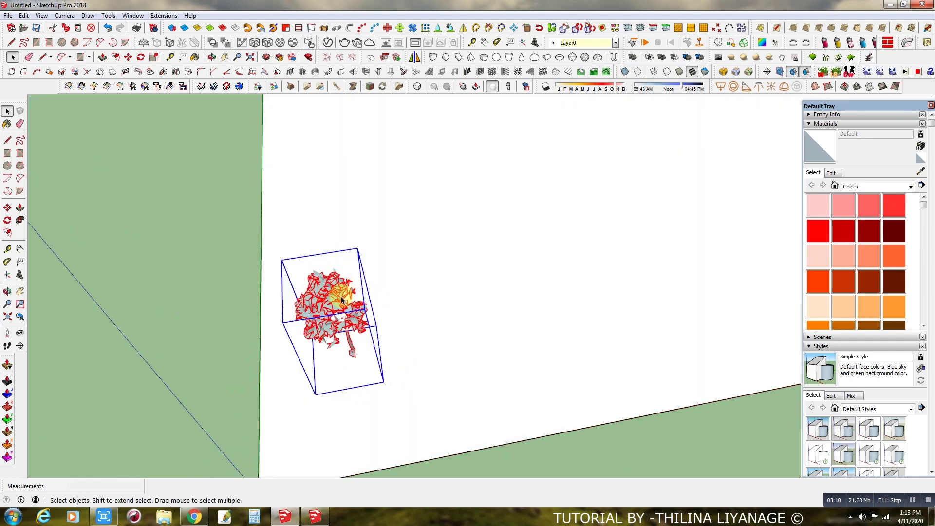
{"action": "scroll", "coordinate": [288, 345], "scroll_direction": "down", "scroll_amount": 2}
{"action": "scroll", "coordinate": [288, 361], "scroll_direction": "down", "scroll_amount": 3}
{"action": "left_click", "coordinate": [127, 57]}
{"action": "left_click", "coordinate": [355, 352]}
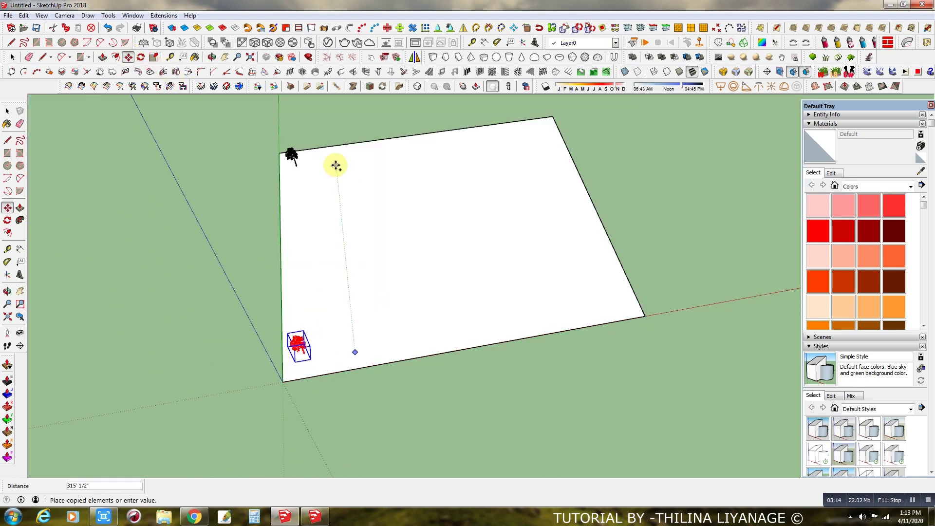
{"action": "left_click", "coordinate": [334, 164]}
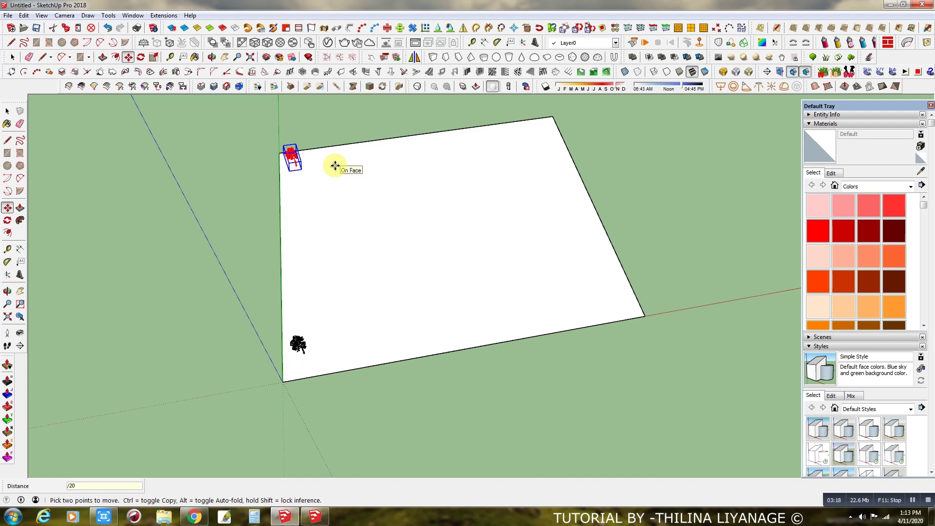
{"action": "type", "text": "/20"}
{"action": "key", "text": "Return"}
Copy the whole proxy tree row along the red axis to the rectangle's opposite edge and divide the distance into 30 rows.
{"action": "left_click", "coordinate": [13, 57]}
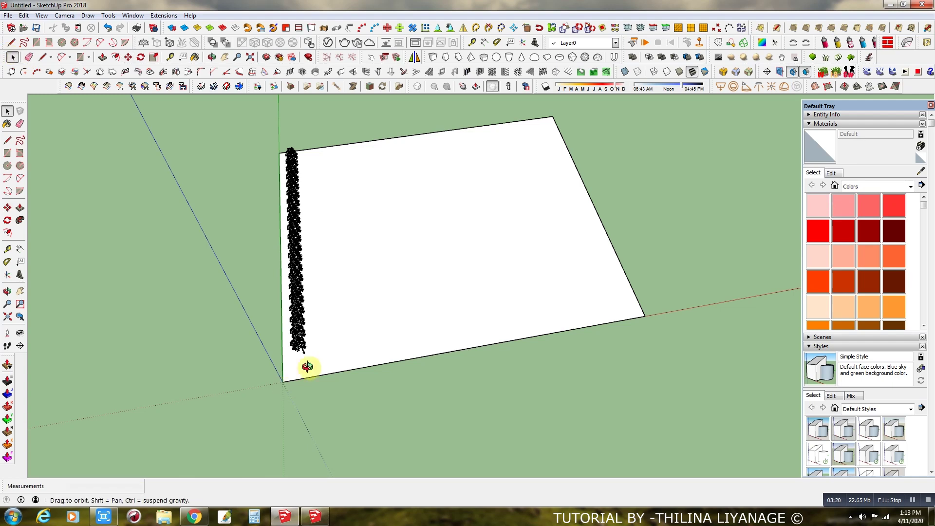
{"action": "middle_click_drag", "start_coordinate": [307, 366], "coordinate": [286, 174]}
{"action": "left_click_drag", "start_coordinate": [267, 155], "coordinate": [338, 363]}
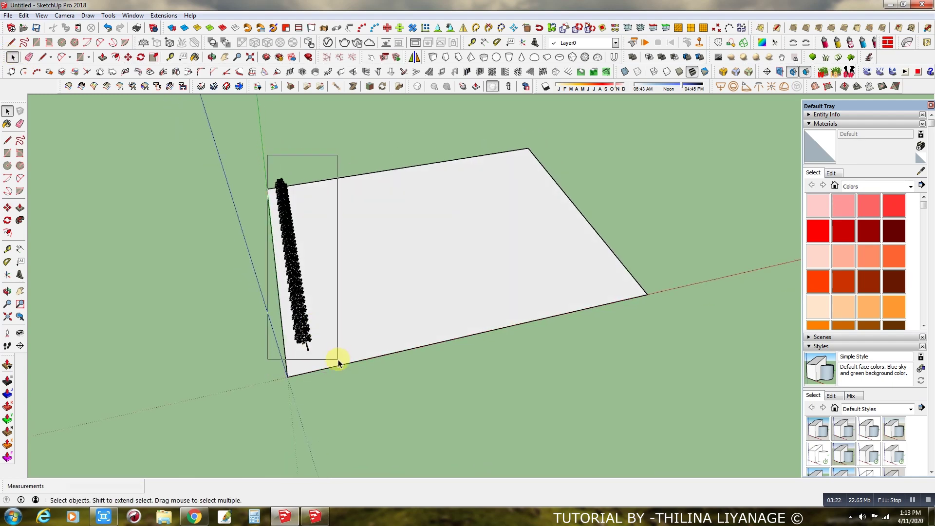
{"action": "left_click", "coordinate": [128, 57]}
{"action": "key", "text": "ctrl"}
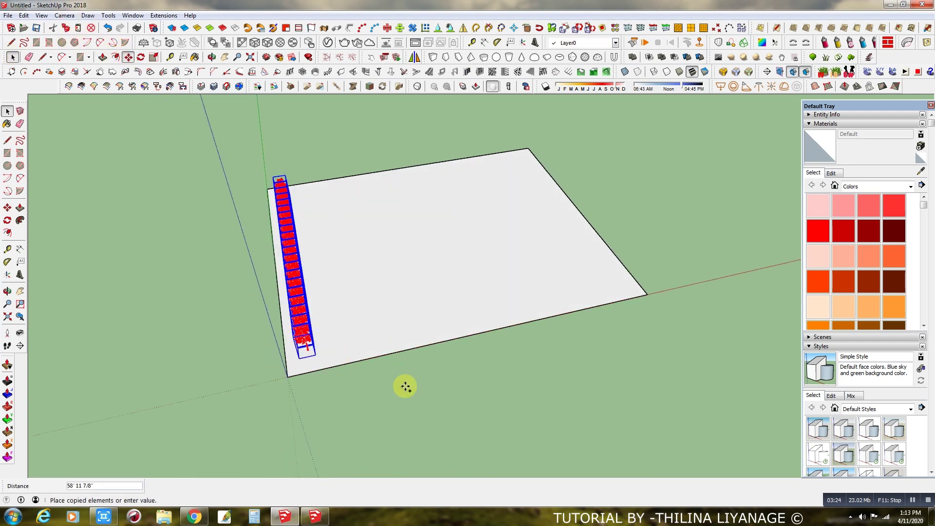
{"action": "left_click", "coordinate": [405, 384]}
{"action": "left_click", "coordinate": [675, 327]}
{"action": "type", "text": "/"}
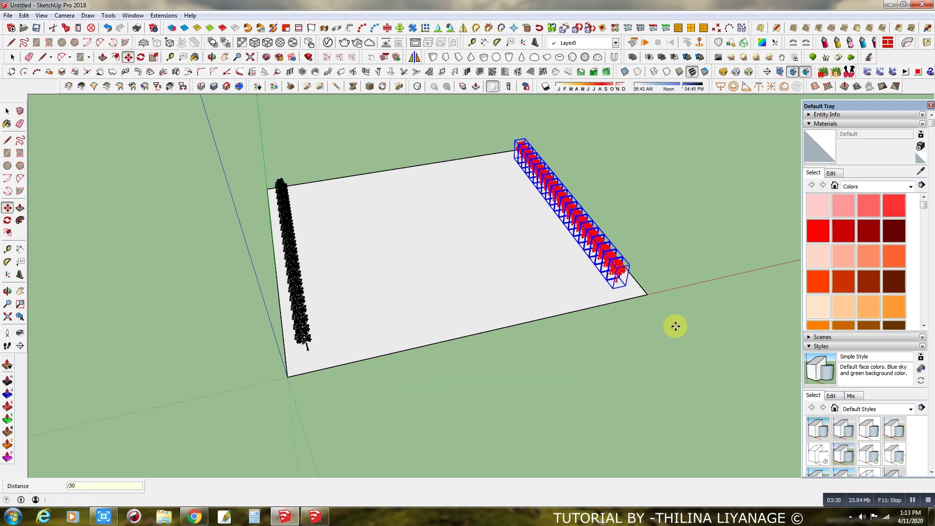
{"action": "type", "text": "30"}
{"action": "key", "text": "Return"}
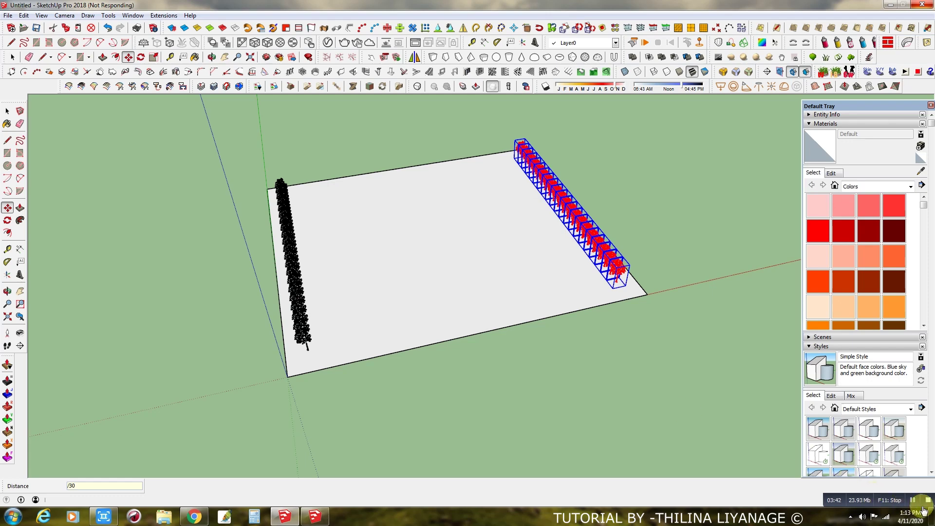
Examine the grid of proxy trees from several angles and clear the selection.
{"action": "key", "text": "o"}
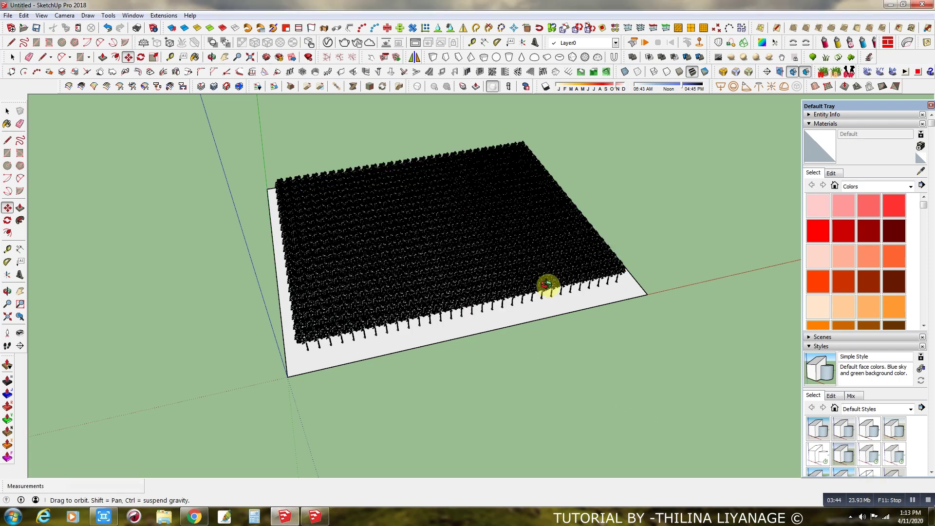
{"action": "left_click_drag", "start_coordinate": [577, 227], "coordinate": [579, 226]}
{"action": "key", "text": "m"}
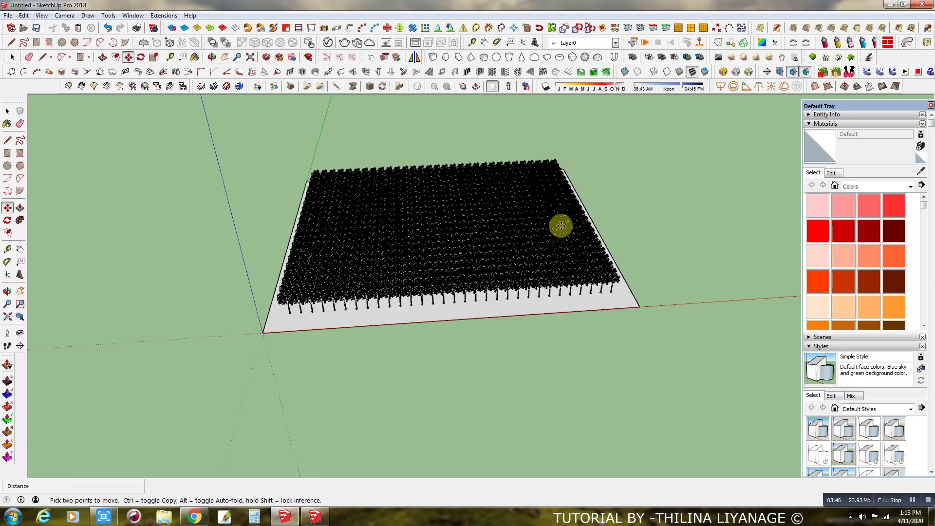
{"action": "middle_click_drag", "start_coordinate": [541, 172], "coordinate": [622, 188]}
{"action": "scroll", "coordinate": [623, 187], "scroll_direction": "up", "scroll_amount": 1}
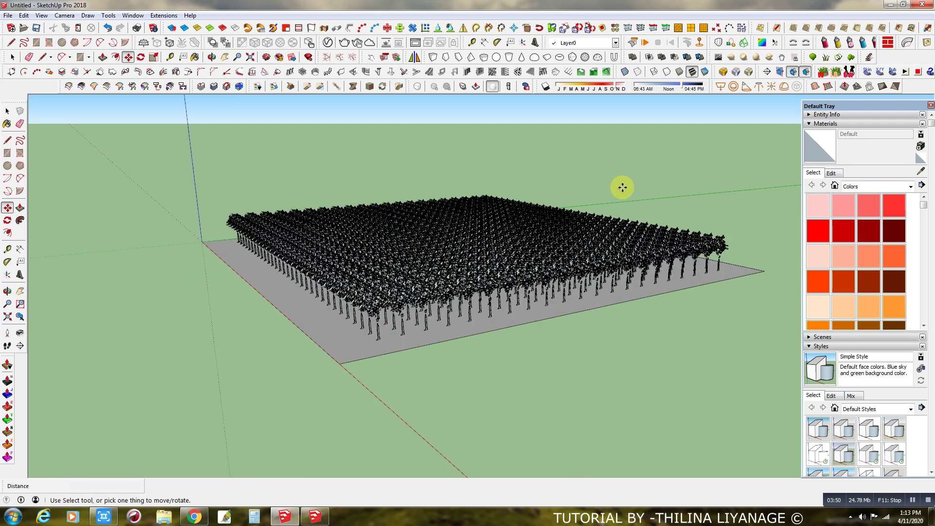
{"action": "scroll", "coordinate": [623, 187], "scroll_direction": "up", "scroll_amount": 1}
{"action": "mouse_move", "coordinate": [359, 302]}
{"action": "middle_mouse_down"}
{"action": "mouse_move", "coordinate": [288, 337]}
{"action": "mouse_move", "coordinate": [359, 355]}
{"action": "middle_mouse_up"}
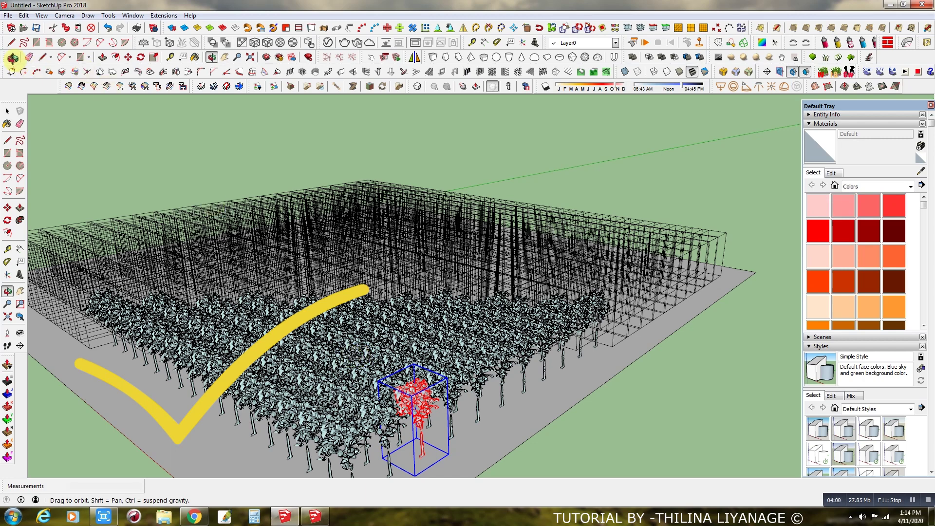
{"action": "left_click", "coordinate": [13, 58]}
{"action": "left_click", "coordinate": [626, 418]}
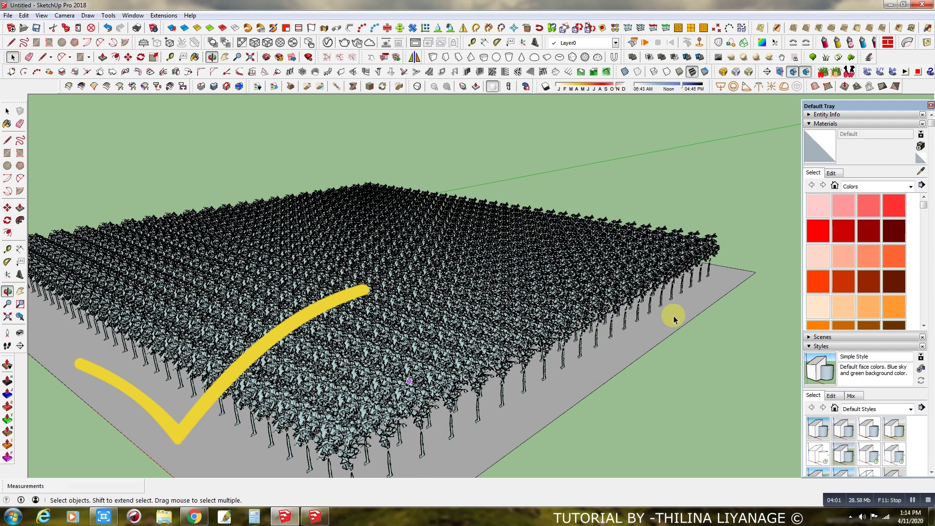
{"action": "mouse_move", "coordinate": [678, 299]}
{"action": "middle_mouse_down"}
{"action": "mouse_move", "coordinate": [565, 330]}
{"action": "mouse_move", "coordinate": [468, 375]}
{"action": "mouse_move", "coordinate": [576, 307]}
{"action": "mouse_move", "coordinate": [650, 286]}
{"action": "mouse_move", "coordinate": [701, 278]}
{"action": "mouse_move", "coordinate": [774, 290]}
{"action": "mouse_move", "coordinate": [286, 298]}
{"action": "mouse_move", "coordinate": [674, 313]}
{"action": "mouse_move", "coordinate": [539, 309]}
{"action": "mouse_move", "coordinate": [643, 313]}
{"action": "mouse_move", "coordinate": [487, 320]}
{"action": "mouse_move", "coordinate": [507, 319]}
{"action": "mouse_move", "coordinate": [618, 378]}
{"action": "middle_mouse_up"}
{"action": "scroll", "coordinate": [609, 322], "scroll_direction": "up", "scroll_amount": 3}
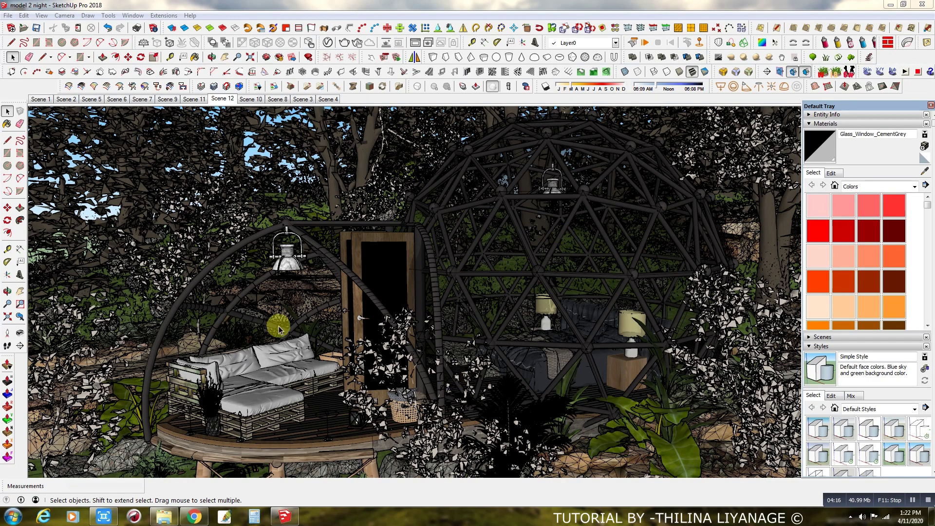
Examine the forest surrounding the dome in the model 2 night file from above, afar and close up, and return to Scene 12.
{"action": "middle_click_drag", "start_coordinate": [347, 209], "coordinate": [458, 276]}
{"action": "scroll", "coordinate": [459, 275], "scroll_direction": "down", "scroll_amount": 3}
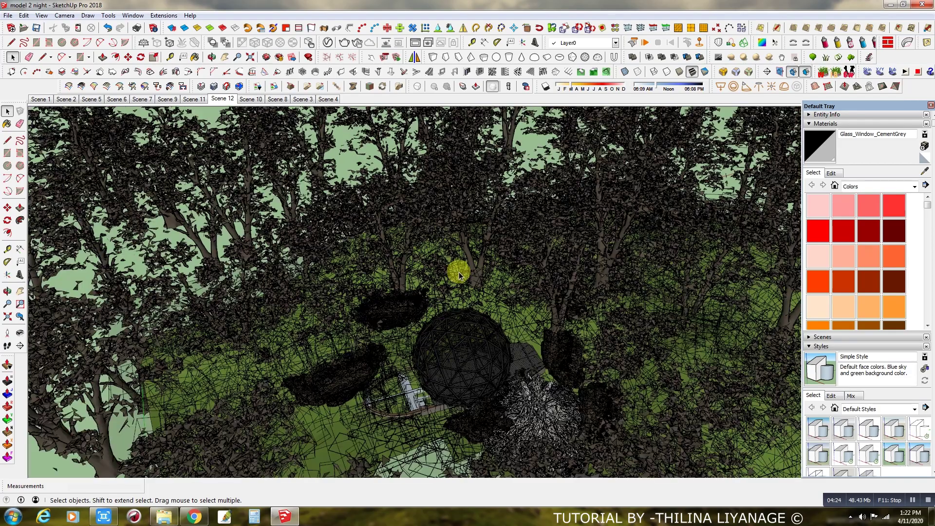
{"action": "scroll", "coordinate": [459, 275], "scroll_direction": "up", "scroll_amount": 3}
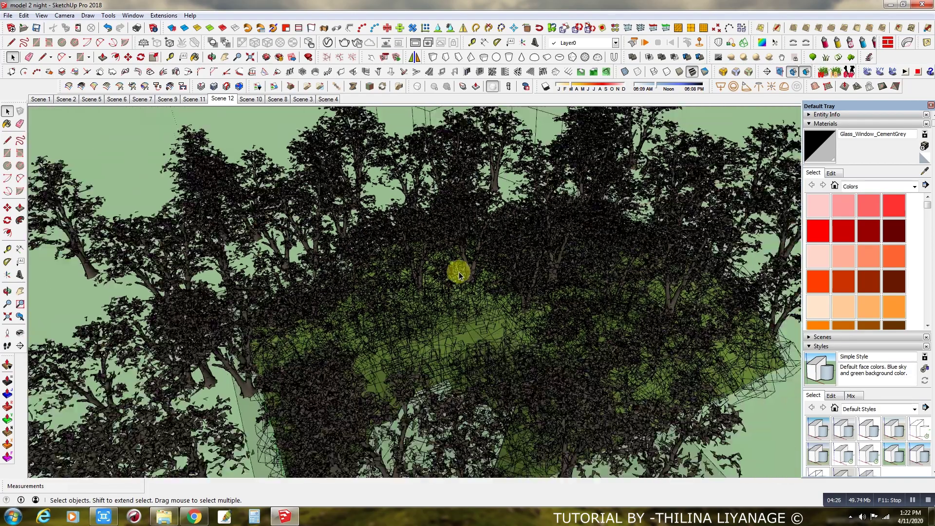
{"action": "scroll", "coordinate": [459, 275], "scroll_direction": "down", "scroll_amount": 2}
{"action": "scroll", "coordinate": [458, 275], "scroll_direction": "down", "scroll_amount": 2}
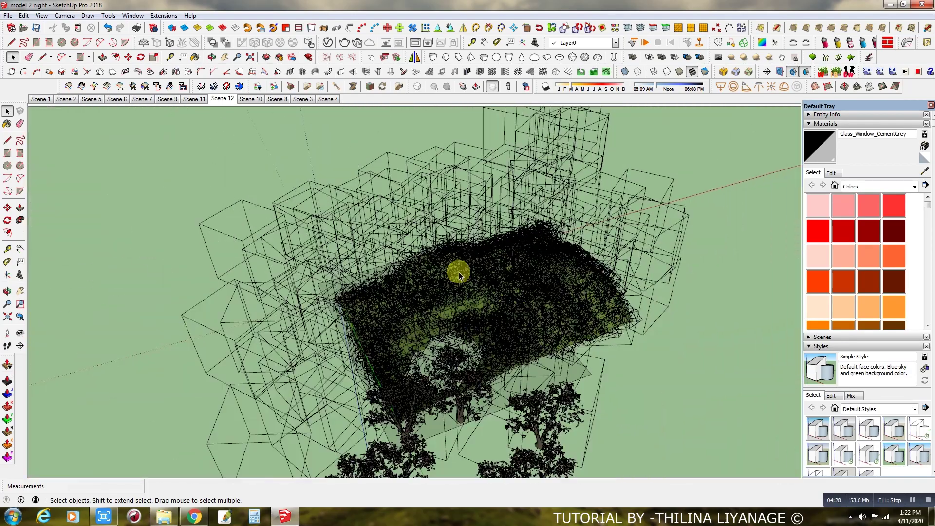
{"action": "middle_click_drag", "start_coordinate": [459, 275], "coordinate": [462, 441]}
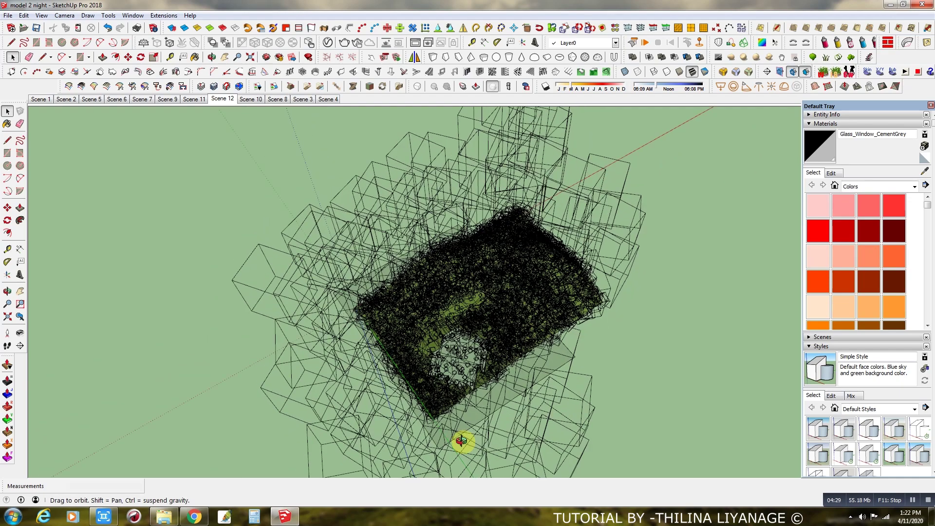
{"action": "scroll", "coordinate": [461, 437], "scroll_direction": "up", "scroll_amount": 2}
{"action": "middle_click_drag", "start_coordinate": [460, 434], "coordinate": [506, 239]}
{"action": "scroll", "coordinate": [505, 239], "scroll_direction": "up", "scroll_amount": 1}
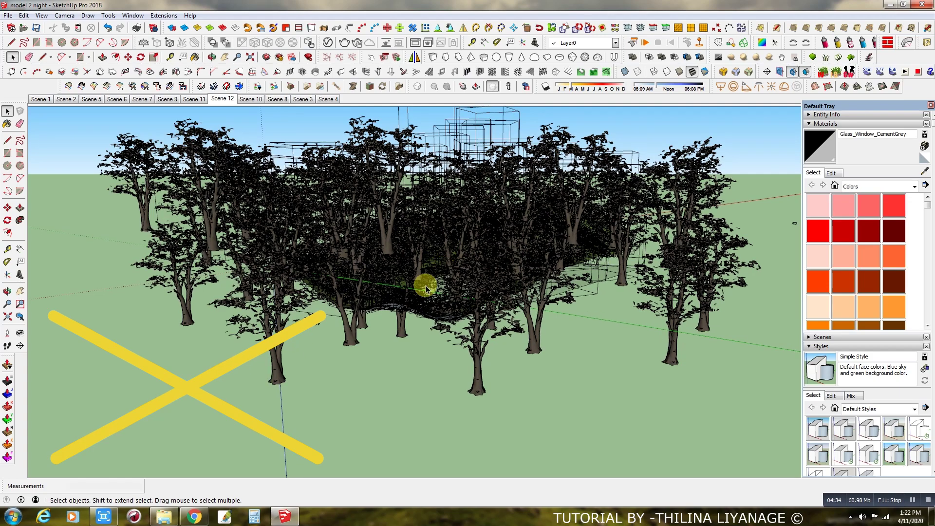
{"action": "scroll", "coordinate": [420, 295], "scroll_direction": "up", "scroll_amount": 2}
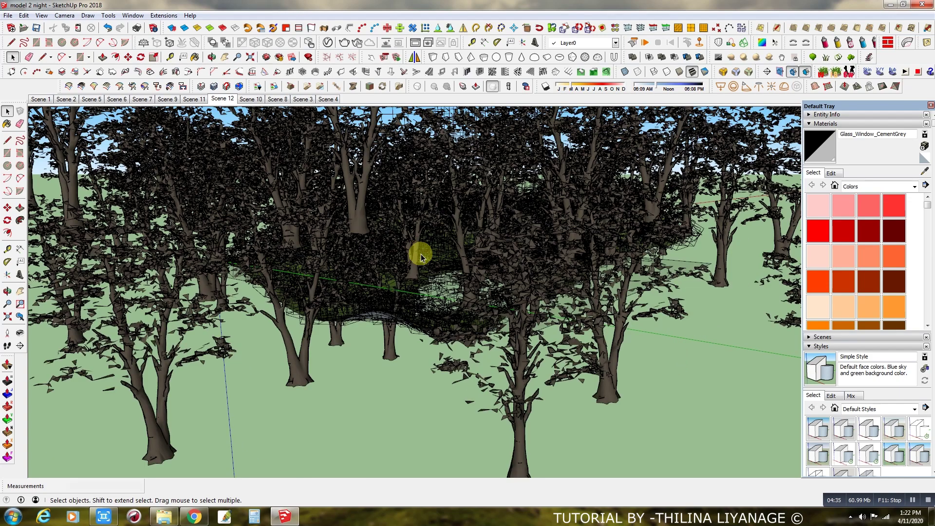
{"action": "scroll", "coordinate": [424, 253], "scroll_direction": "up", "scroll_amount": 1}
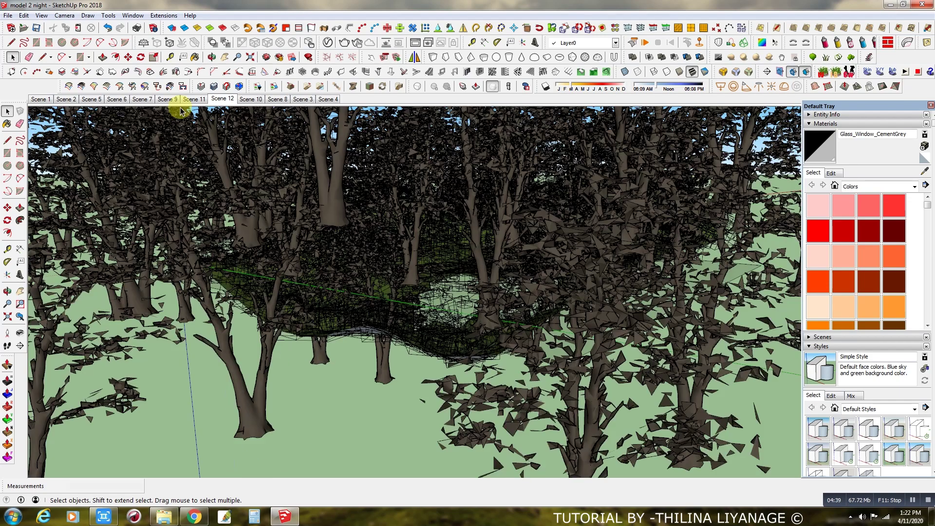
{"action": "left_click", "coordinate": [215, 100]}
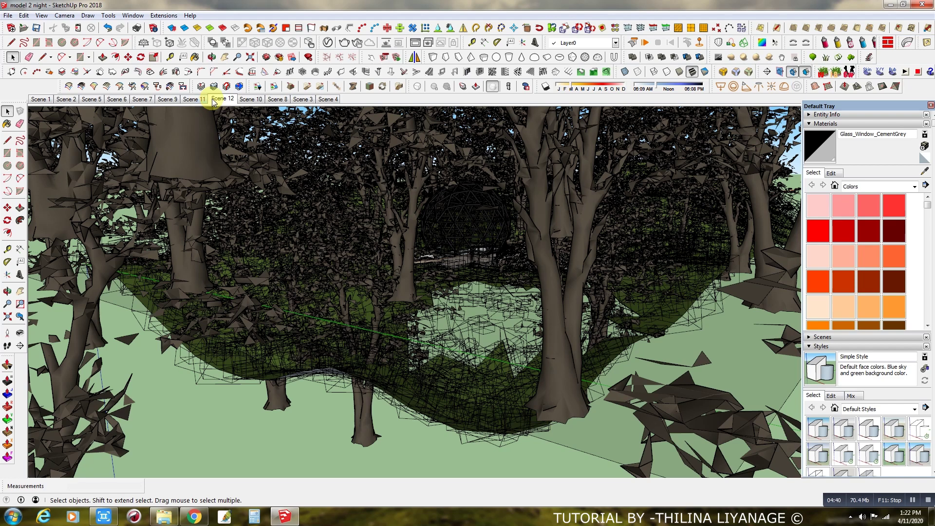
{"action": "scroll", "coordinate": [395, 214], "scroll_direction": "up", "scroll_amount": 3}
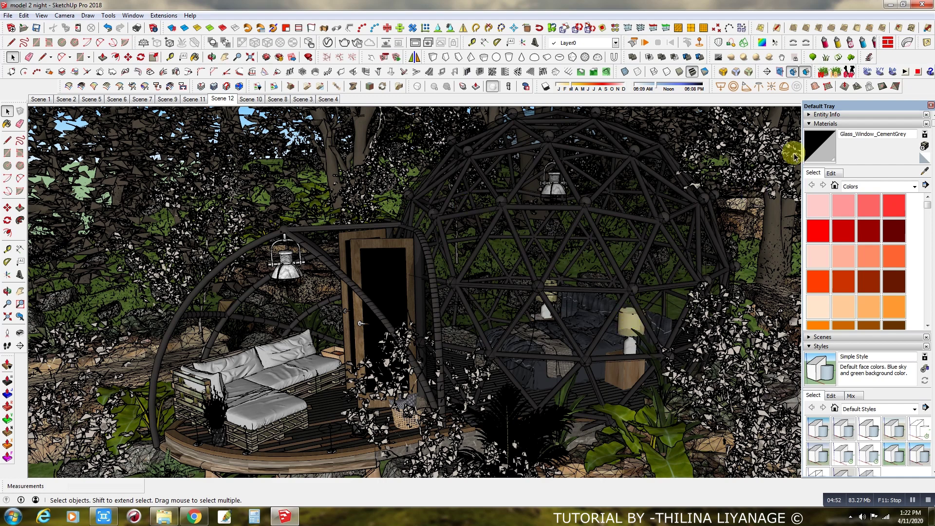
Reposition the Default Tray over the model, expand its Styles section and lengthen the tray to show all default styles.
{"action": "left_click_drag", "start_coordinate": [843, 104], "coordinate": [781, 28]}
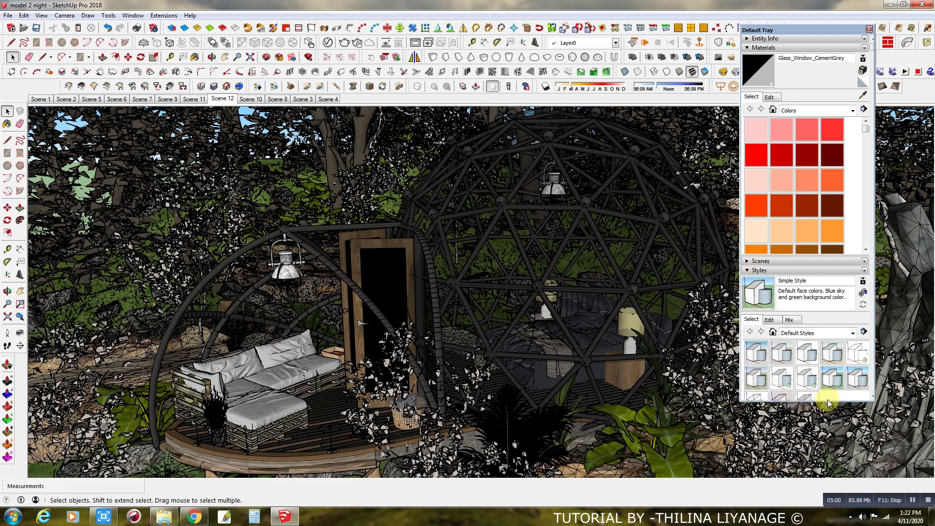
{"action": "left_click", "coordinate": [803, 272]}
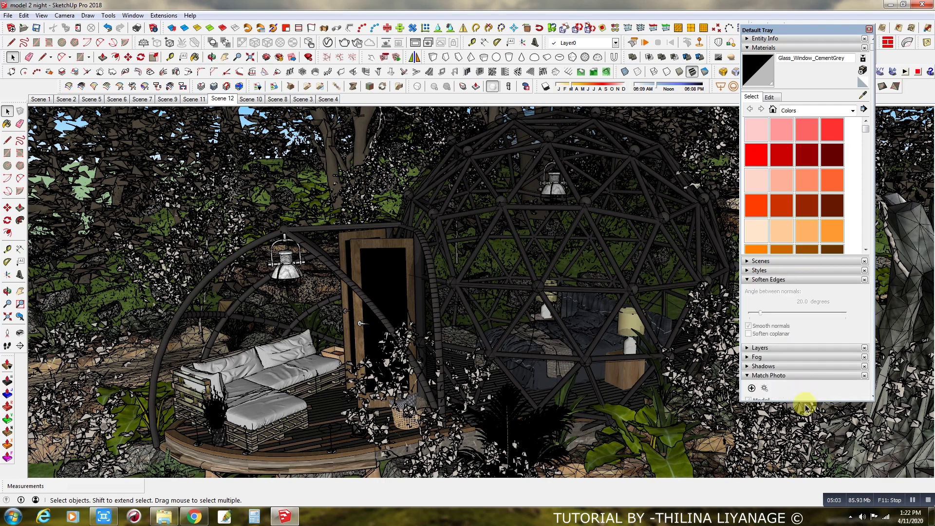
{"action": "left_click", "coordinate": [752, 271]}
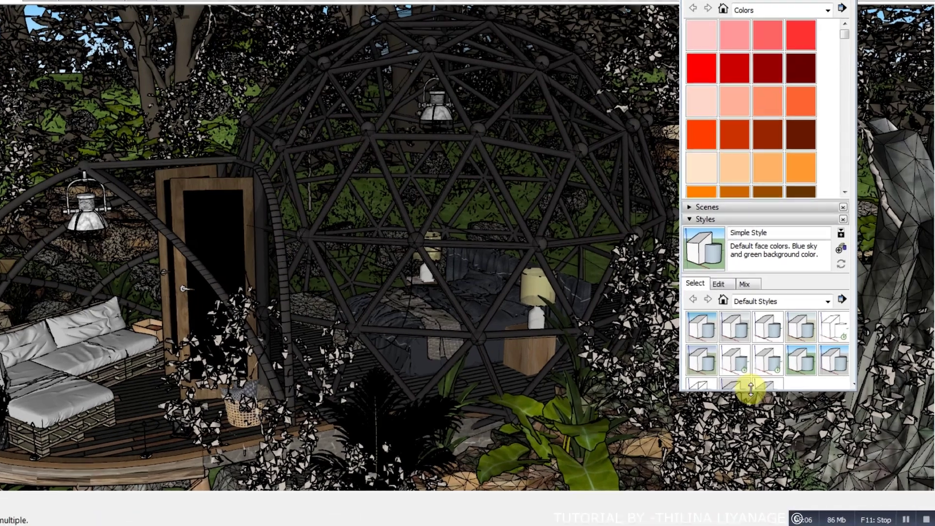
{"action": "left_click_drag", "start_coordinate": [790, 402], "coordinate": [786, 473]}
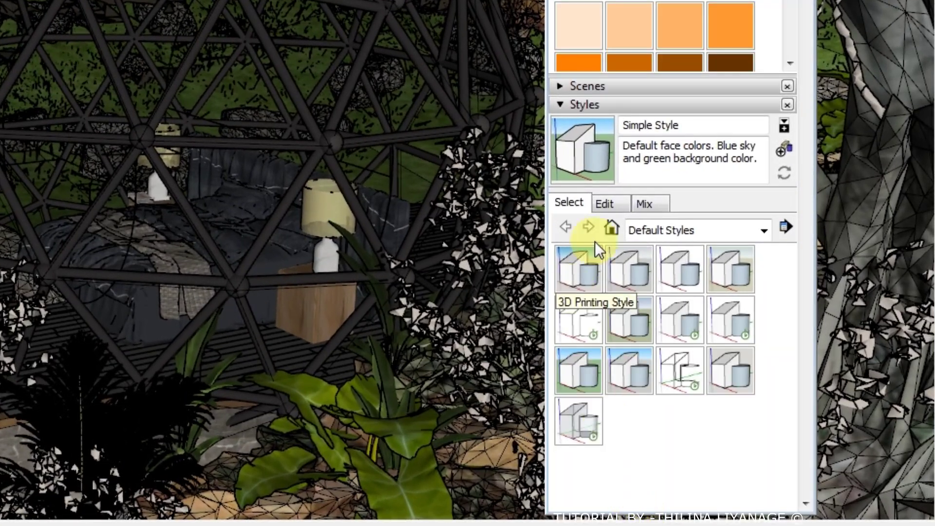
Turn off Profiles and Edges in the current style's edge settings and return to the list of default styles.
{"action": "left_click", "coordinate": [640, 227]}
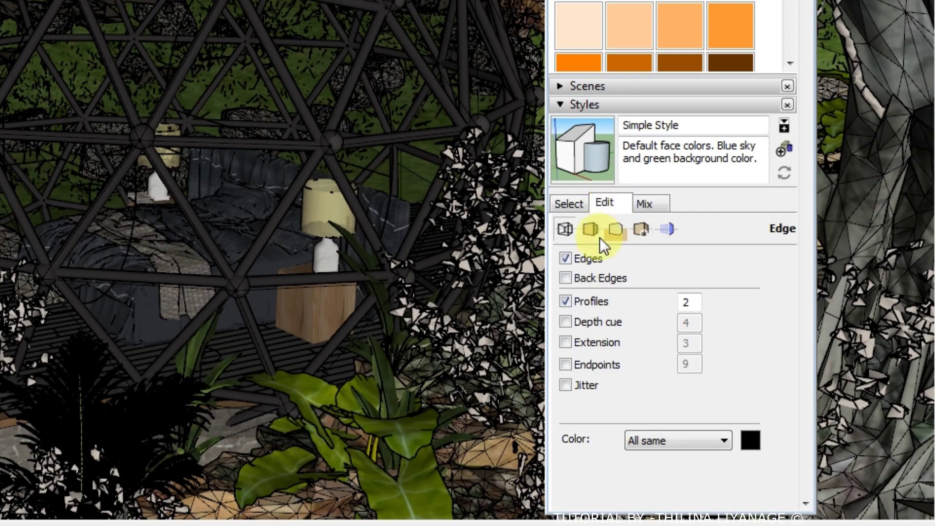
{"action": "left_click", "coordinate": [565, 302]}
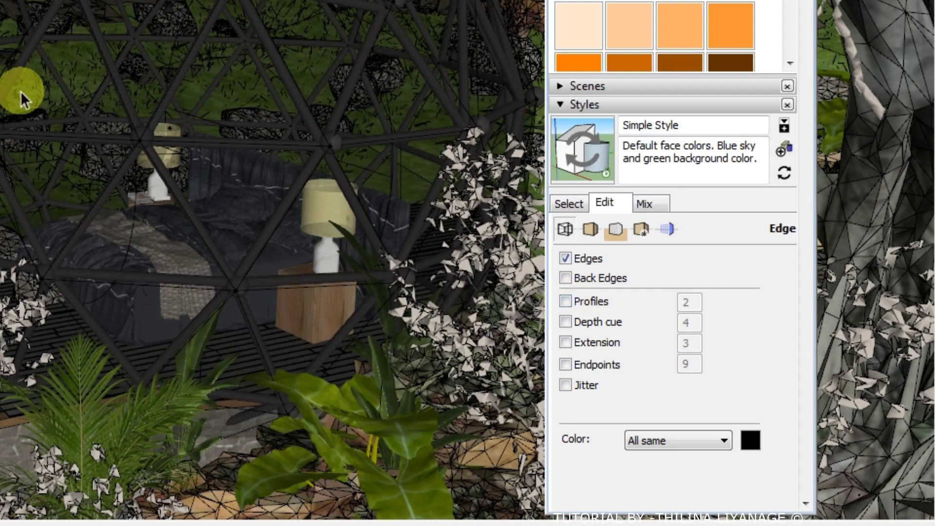
{"action": "left_click", "coordinate": [566, 258]}
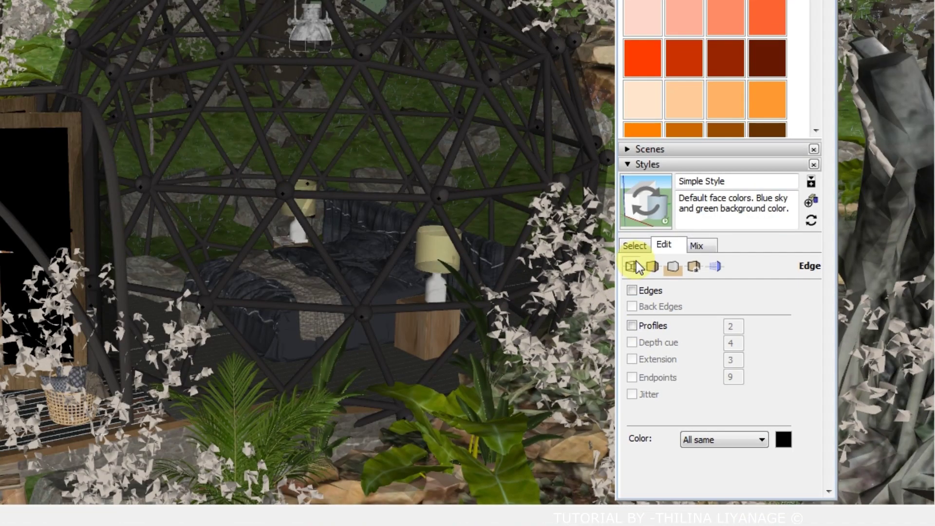
{"action": "left_click", "coordinate": [635, 245]}
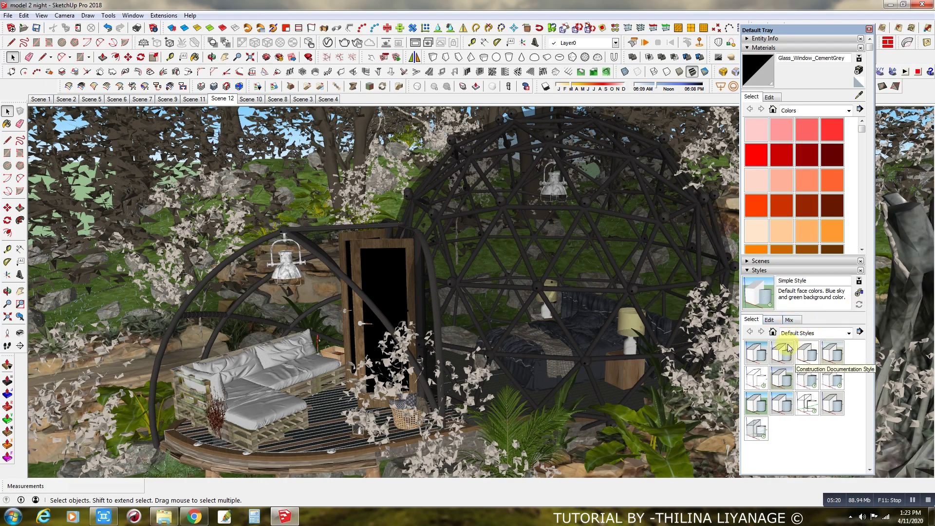
Examine the dome model without edges from above and from the front, and return to Scene 12.
{"action": "middle_click_drag", "start_coordinate": [388, 278], "coordinate": [434, 317]}
{"action": "scroll", "coordinate": [441, 317], "scroll_direction": "down", "scroll_amount": 3}
{"action": "scroll", "coordinate": [445, 318], "scroll_direction": "down", "scroll_amount": 2}
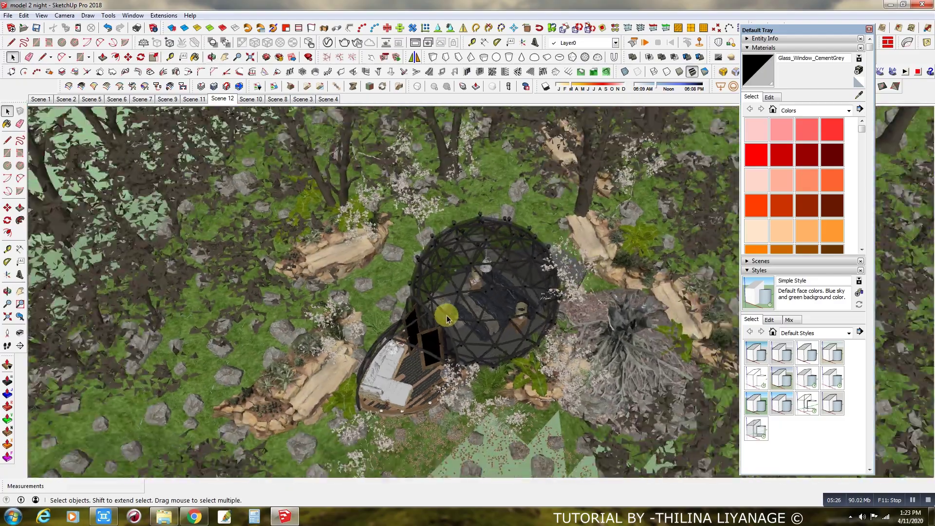
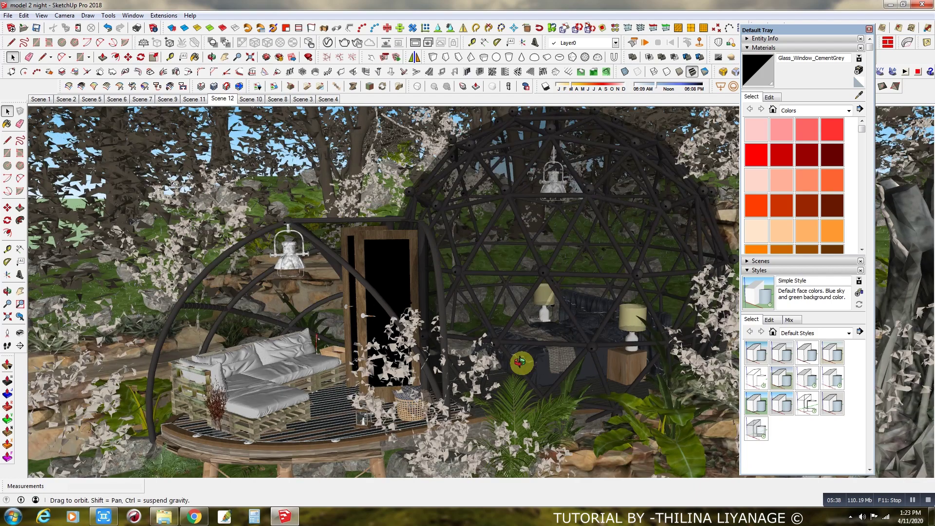
{"action": "middle_click_drag", "start_coordinate": [521, 359], "coordinate": [455, 334]}
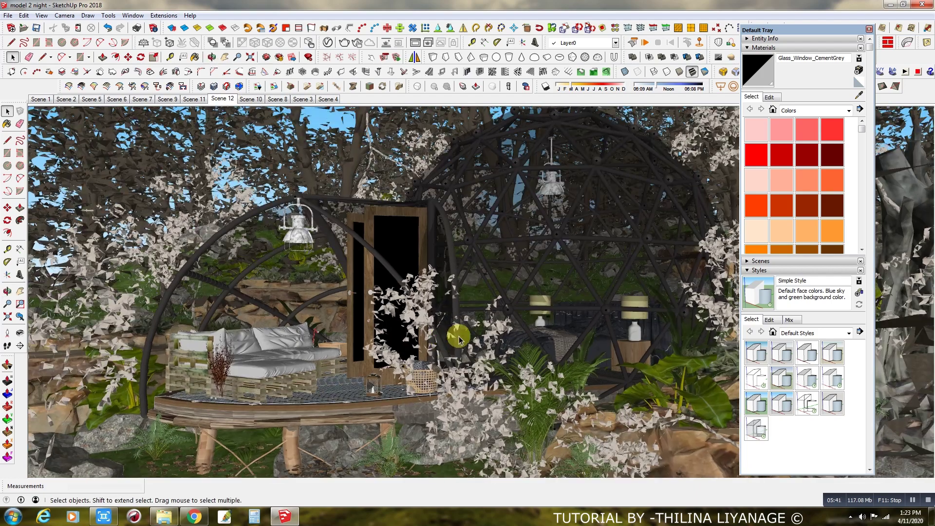
{"action": "scroll", "coordinate": [455, 334], "scroll_direction": "up", "scroll_amount": 2}
{"action": "left_click", "coordinate": [223, 99]}
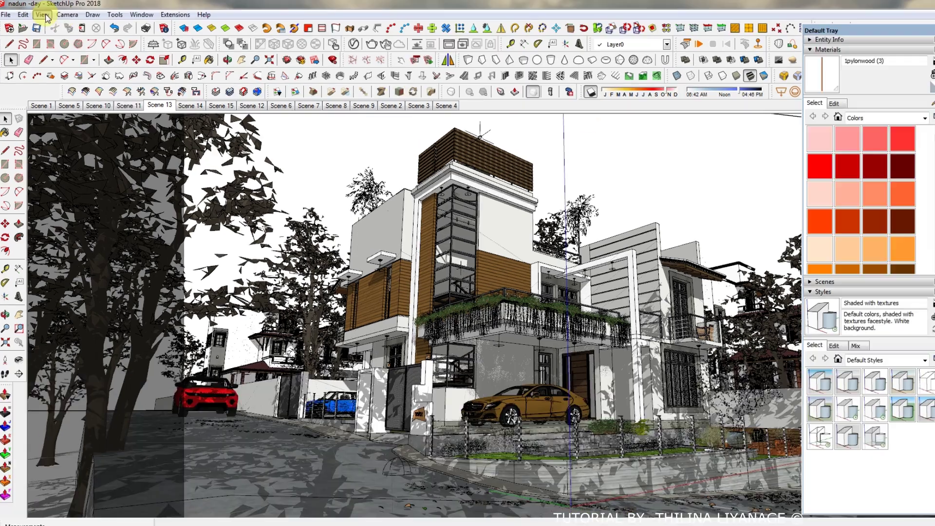
Turn the shadows off in the nadun -day house model and switch them back on.
{"action": "left_click", "coordinate": [43, 14]}
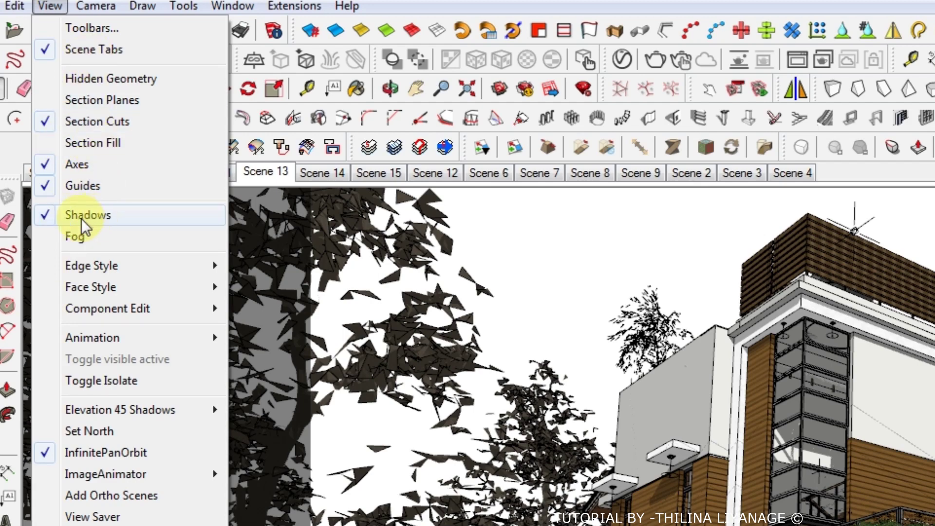
{"action": "left_click", "coordinate": [45, 215]}
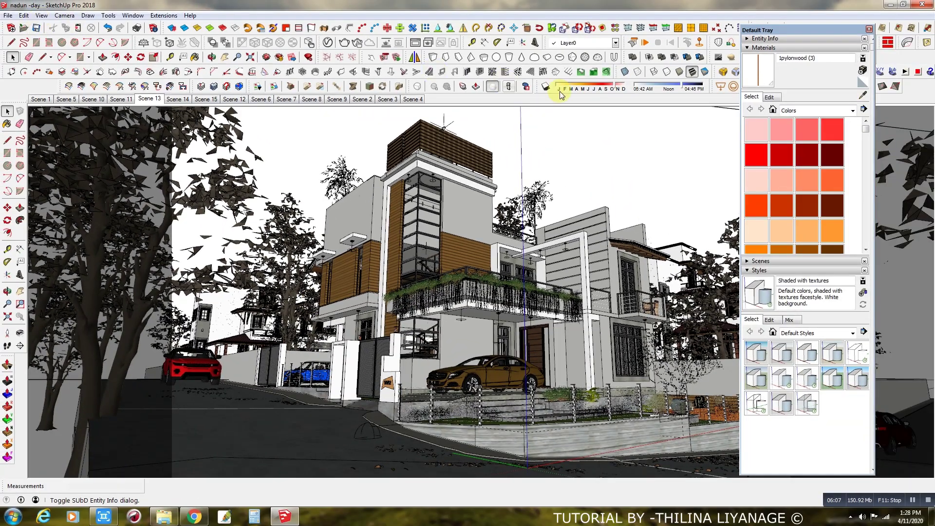
{"action": "left_click", "coordinate": [41, 15]}
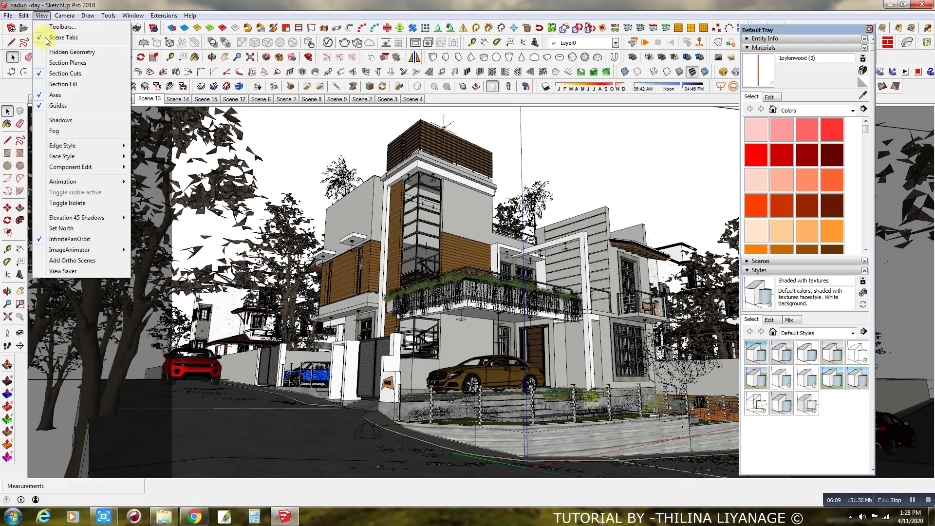
{"action": "left_click", "coordinate": [45, 127]}
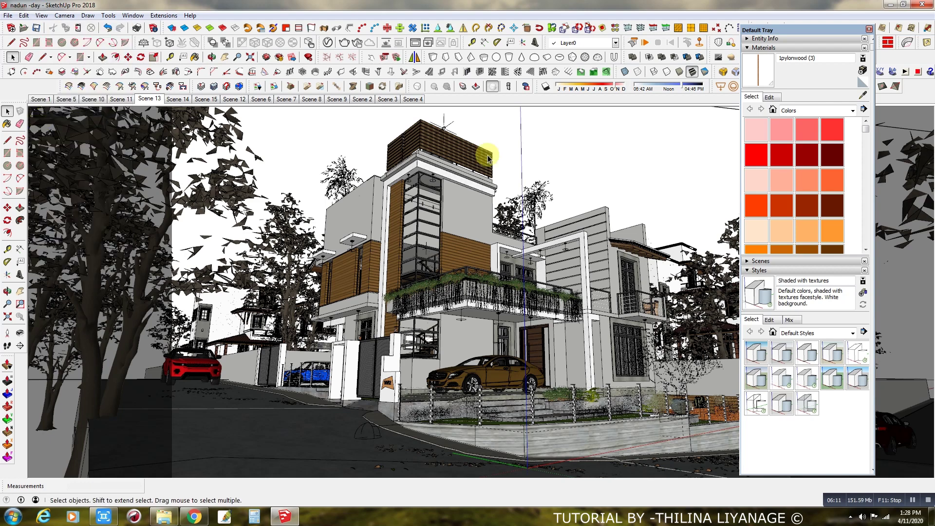
{"action": "left_click", "coordinate": [545, 88]}
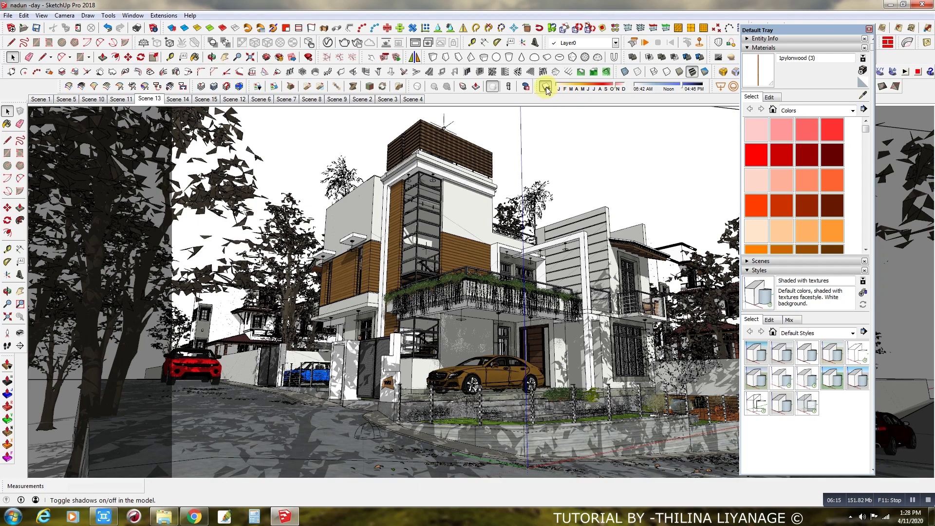
Examine the house and its front garden from several angles with shadows switched on.
{"action": "key", "text": "o"}
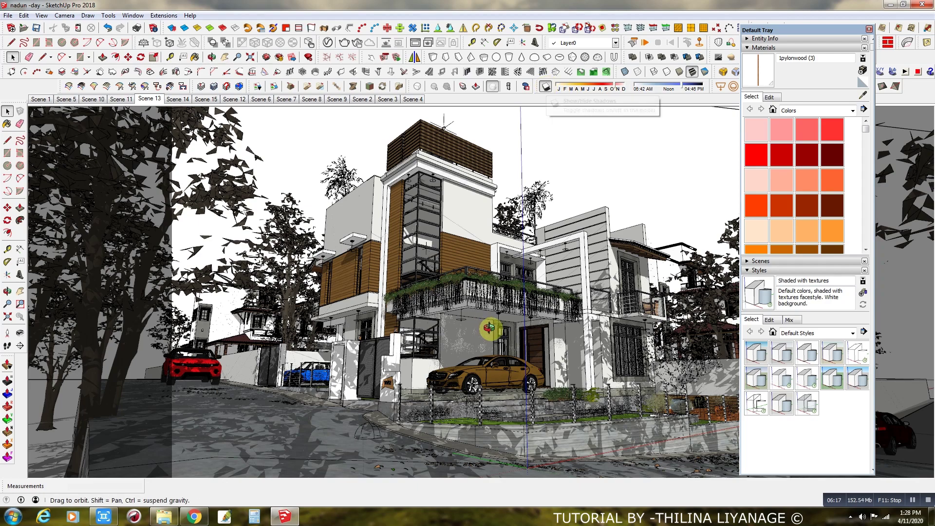
{"action": "left_click_drag", "start_coordinate": [493, 329], "coordinate": [461, 337]}
{"action": "left_click_drag", "start_coordinate": [437, 399], "coordinate": [461, 383]}
{"action": "key", "text": "space"}
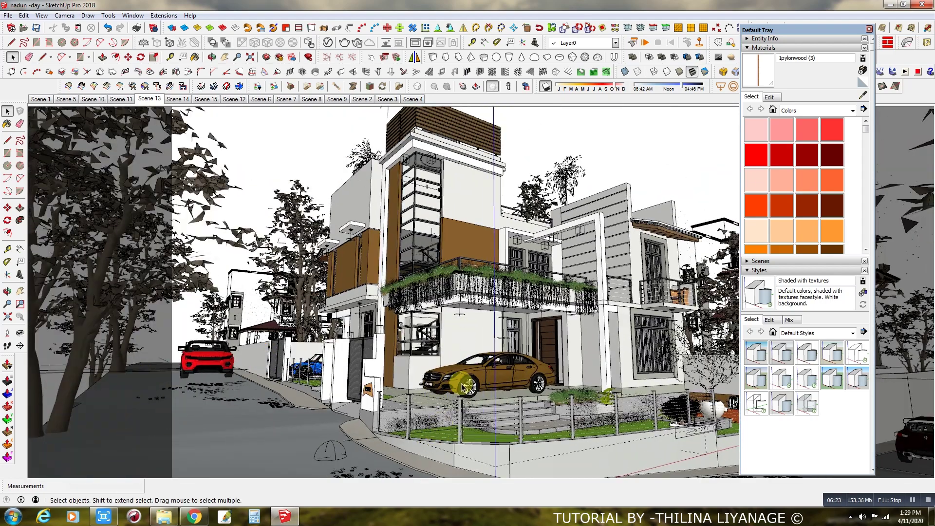
{"action": "middle_click_drag", "start_coordinate": [460, 381], "coordinate": [497, 328]}
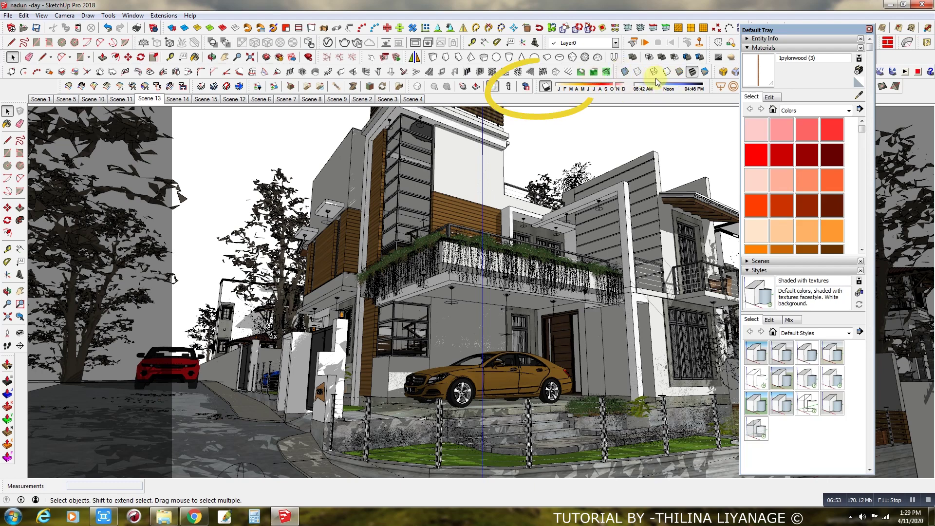
Turn off the shadows in the house model and test orbiting around it.
{"action": "left_click", "coordinate": [546, 87]}
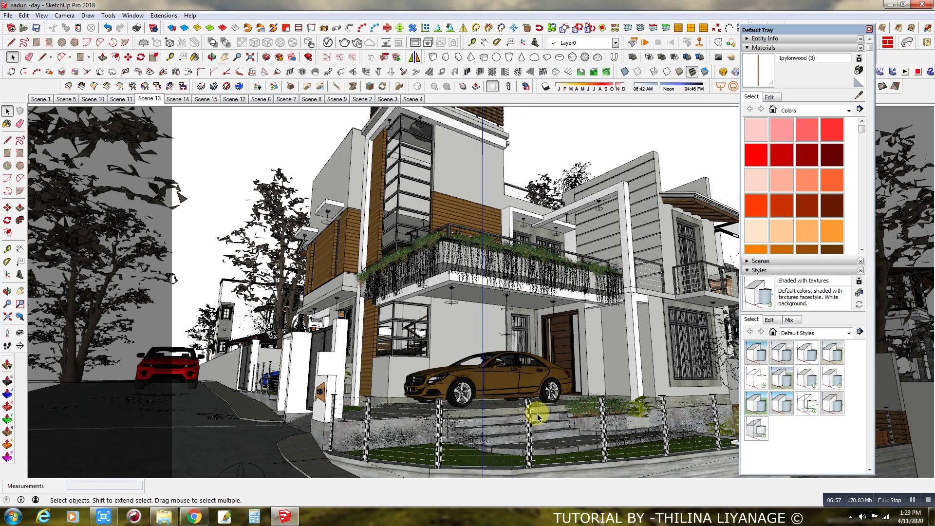
{"action": "middle_click_drag", "start_coordinate": [448, 382], "coordinate": [526, 368]}
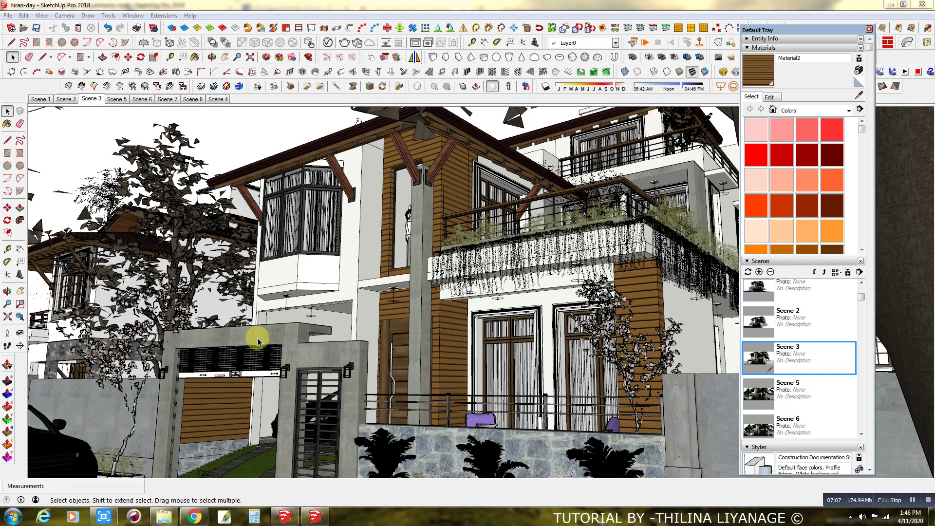
Turn off Edges and Profiles in the hiran-day house model's style and test orbiting around the house.
{"action": "middle_click_drag", "start_coordinate": [273, 335], "coordinate": [359, 307]}
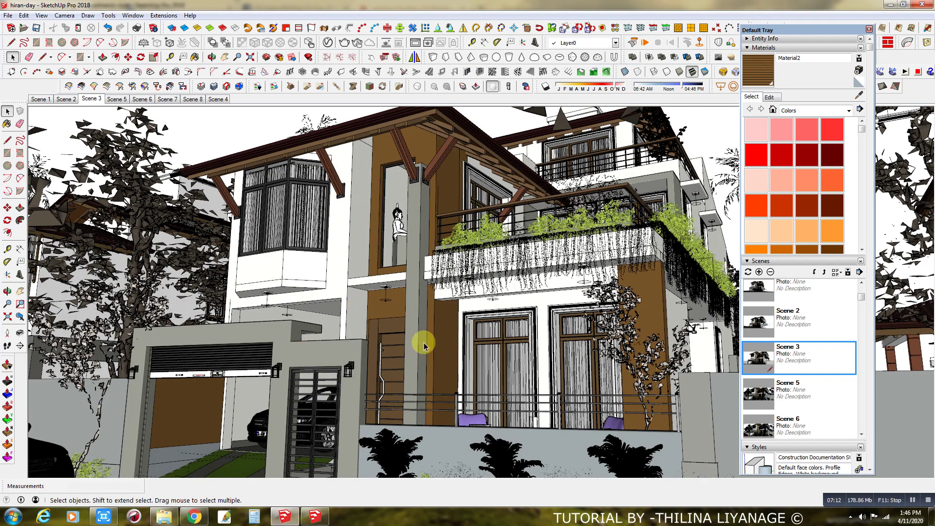
{"action": "left_click", "coordinate": [749, 264]}
{"action": "left_click", "coordinate": [769, 320]}
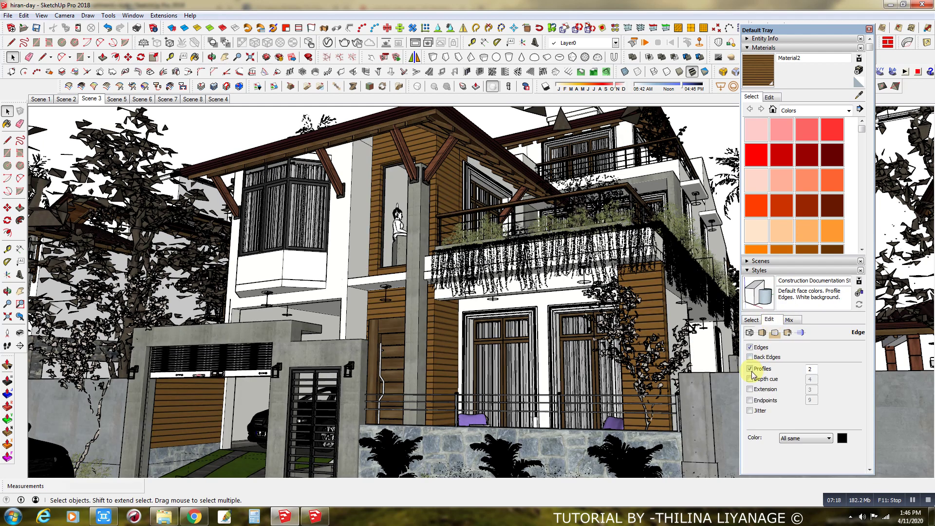
{"action": "left_click", "coordinate": [750, 348]}
{"action": "left_click", "coordinate": [750, 369]}
{"action": "middle_click_drag", "start_coordinate": [557, 376], "coordinate": [526, 383]}
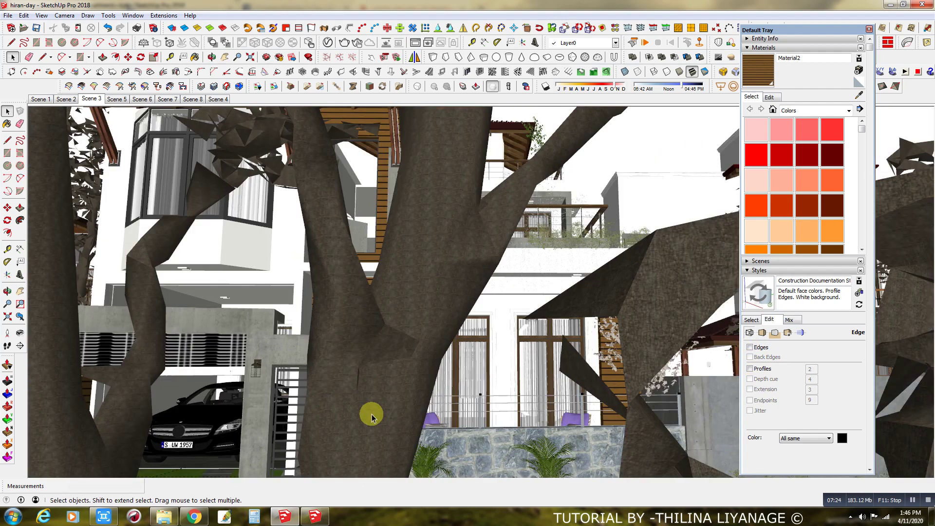
Examine the house facade up close, show Scene 8, and open and close the patterned beanbag's group to view it in isolation.
{"action": "middle_click_drag", "start_coordinate": [365, 428], "coordinate": [399, 419]}
{"action": "scroll", "coordinate": [548, 438], "scroll_direction": "up", "scroll_amount": 5}
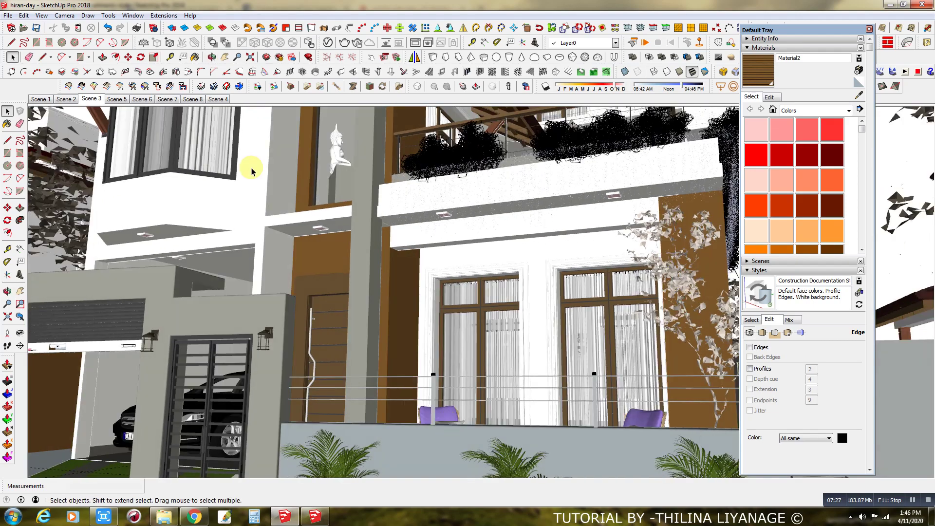
{"action": "left_click", "coordinate": [193, 100]}
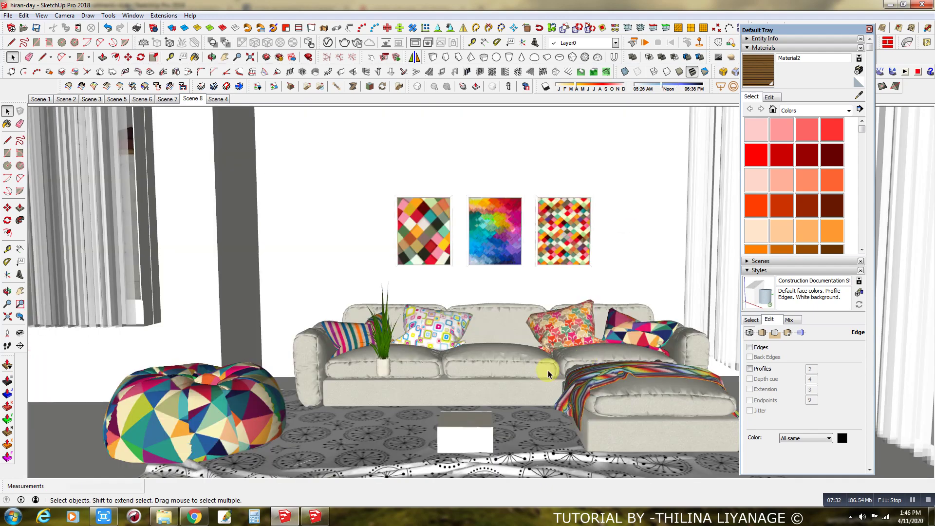
{"action": "left_click", "coordinate": [633, 392]}
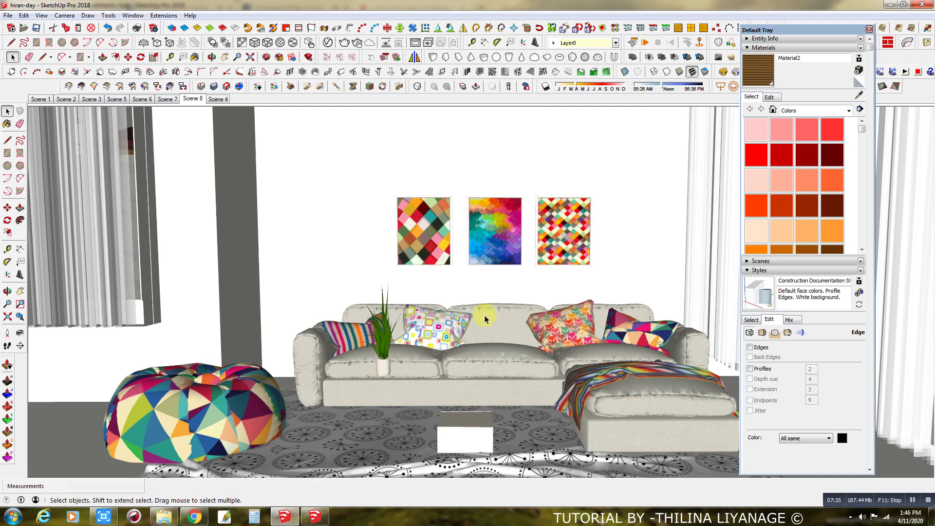
{"action": "left_click", "coordinate": [202, 402]}
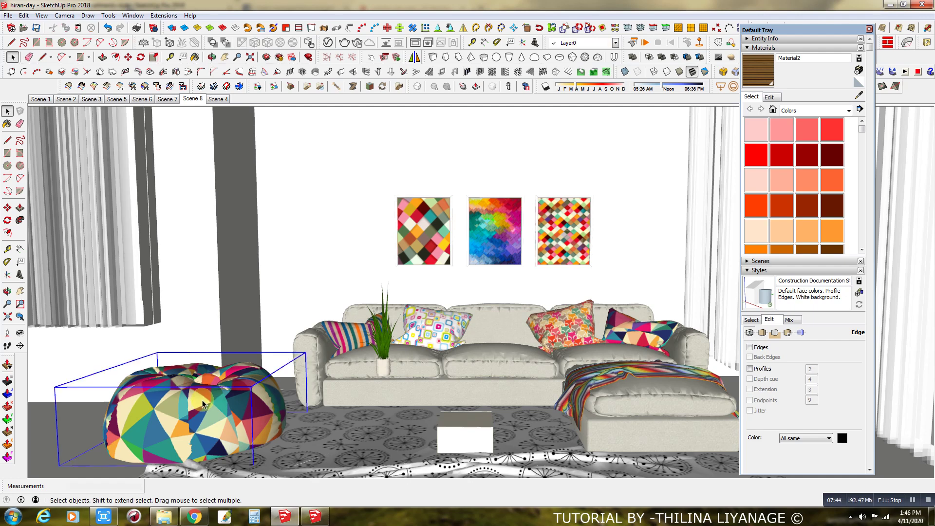
{"action": "double_click", "coordinate": [203, 400]}
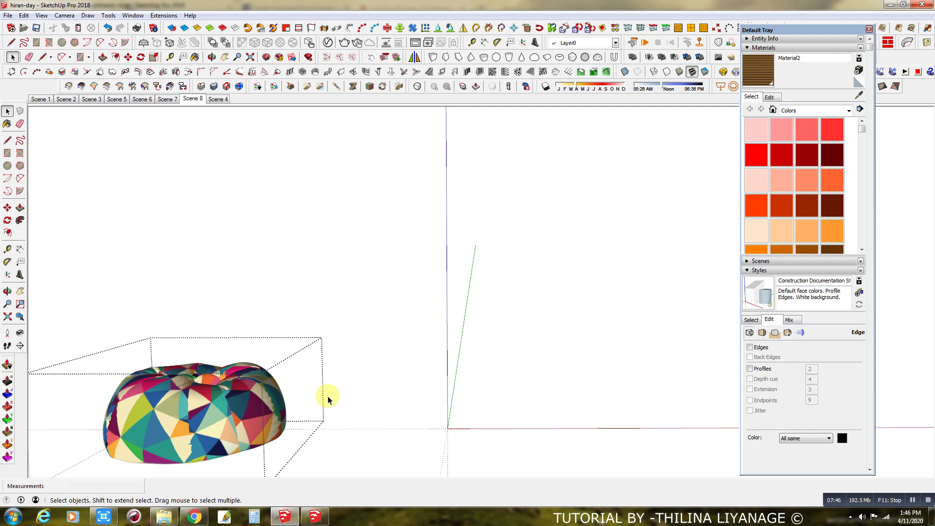
{"action": "key", "text": "Escape"}
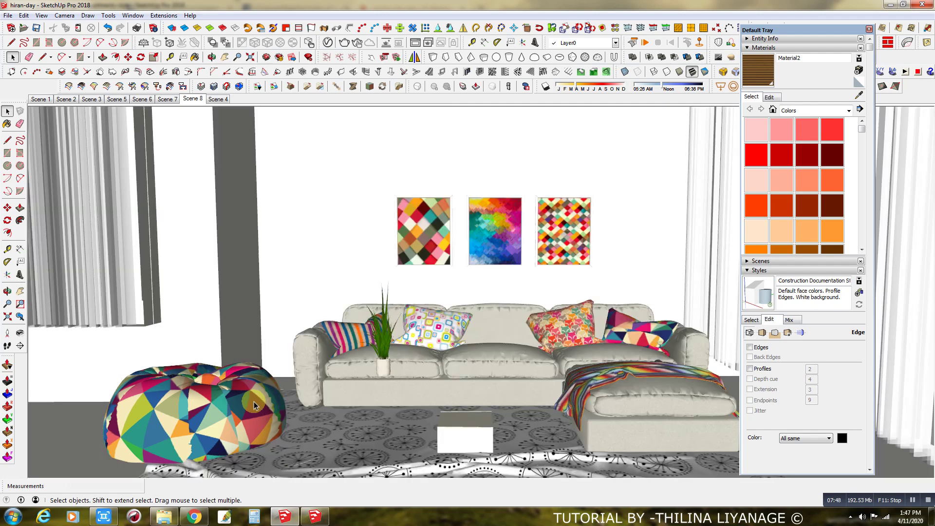
Select the beanbag, sofa, ottoman, cushions, table, plant, rug and wall pictures, clear them from the living room, and test orbiting there.
{"action": "left_click", "coordinate": [253, 405]}
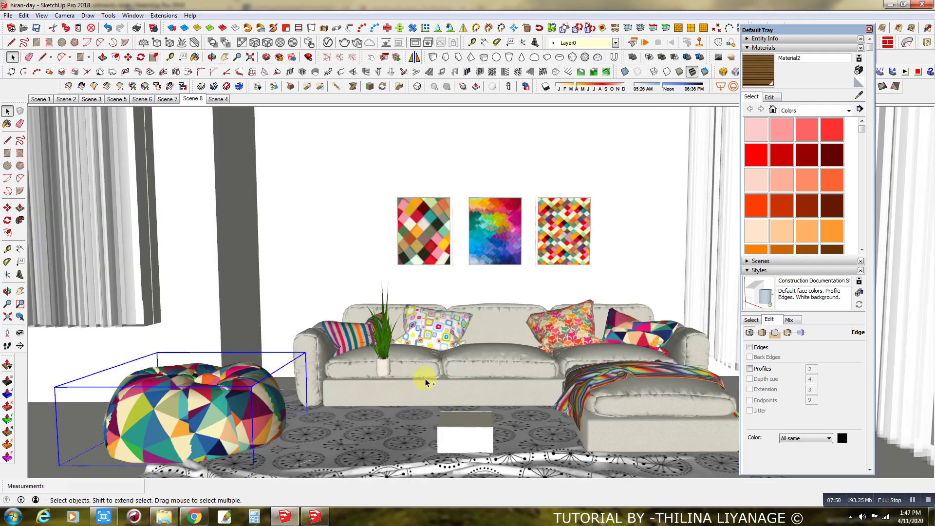
{"action": "left_click", "coordinate": [483, 374], "text": "shift"}
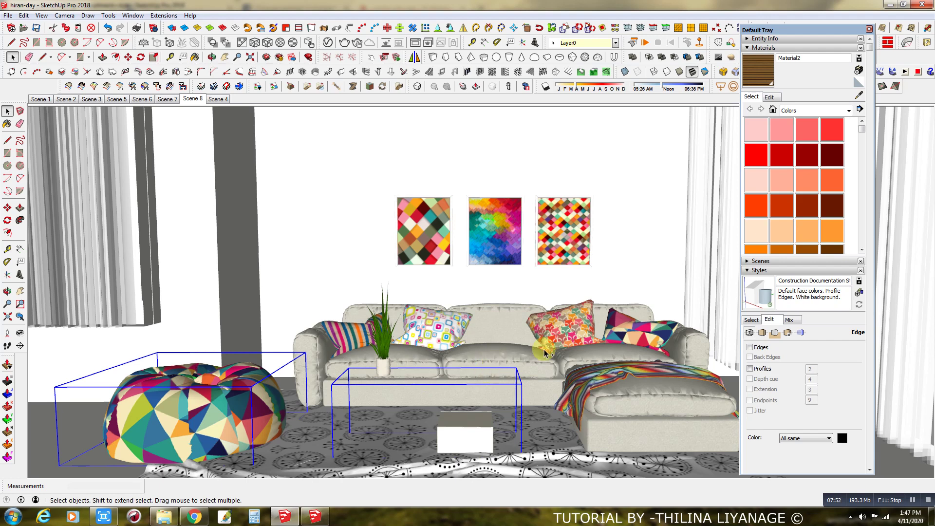
{"action": "left_click", "coordinate": [573, 332], "text": "shift"}
{"action": "left_click", "coordinate": [573, 333], "text": "shift"}
{"action": "left_click", "coordinate": [656, 336], "text": "shift"}
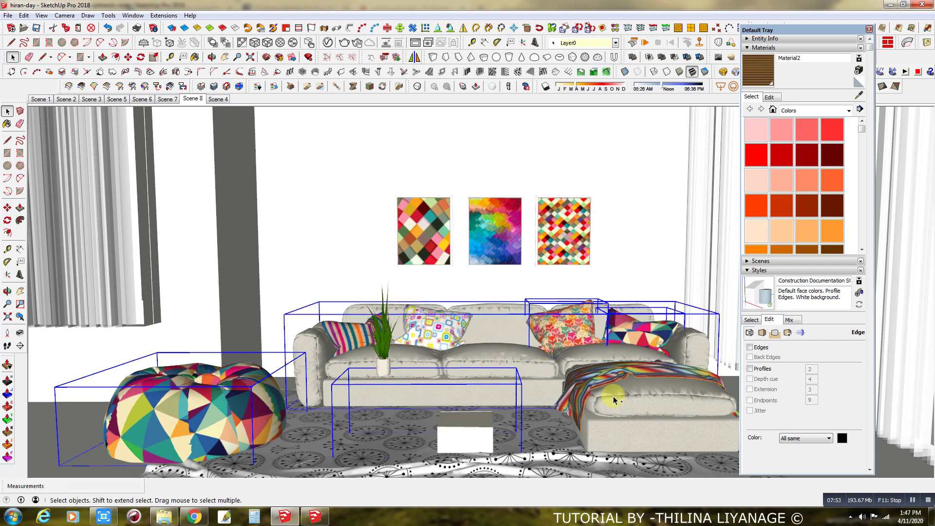
{"action": "left_click", "coordinate": [621, 418], "text": "shift"}
{"action": "left_click", "coordinate": [621, 429], "text": "shift"}
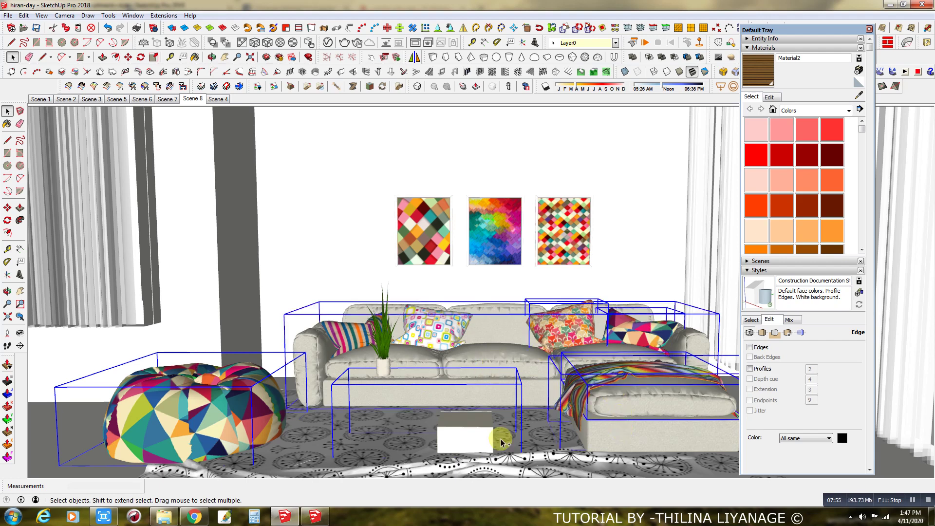
{"action": "left_click", "coordinate": [479, 437], "text": "shift"}
{"action": "left_click", "coordinate": [557, 242], "text": "shift"}
{"action": "left_click", "coordinate": [449, 237]}
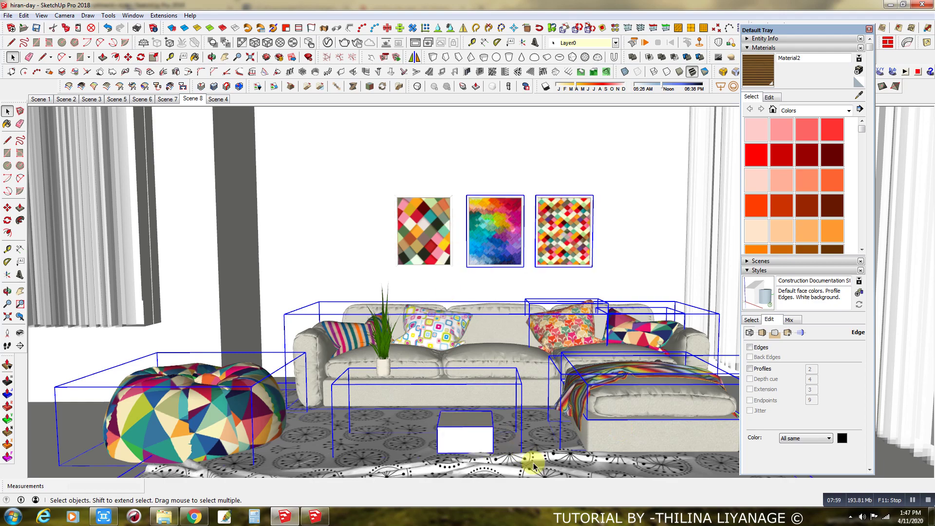
{"action": "left_click", "coordinate": [205, 470], "text": "shift"}
{"action": "left_click", "coordinate": [378, 316], "text": "shift"}
{"action": "left_click", "coordinate": [499, 238], "text": "shift"}
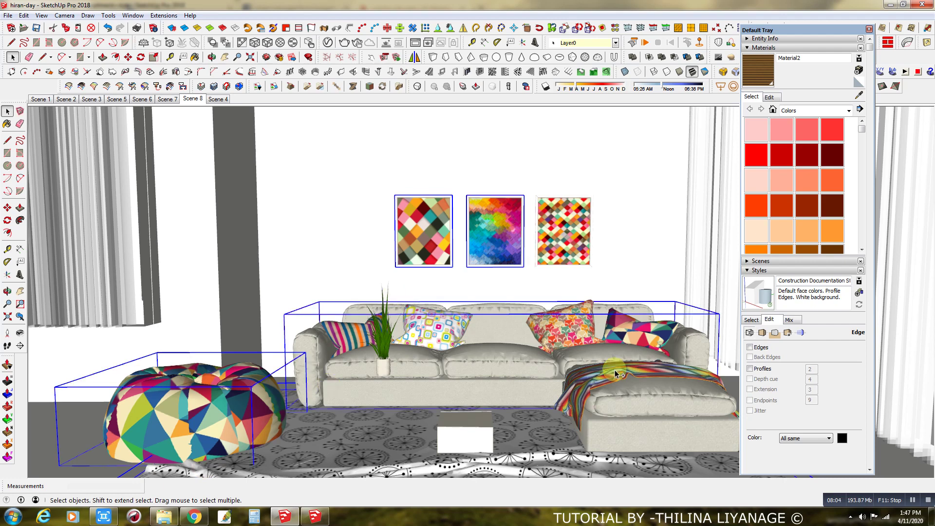
{"action": "left_click", "coordinate": [615, 373], "text": "shift"}
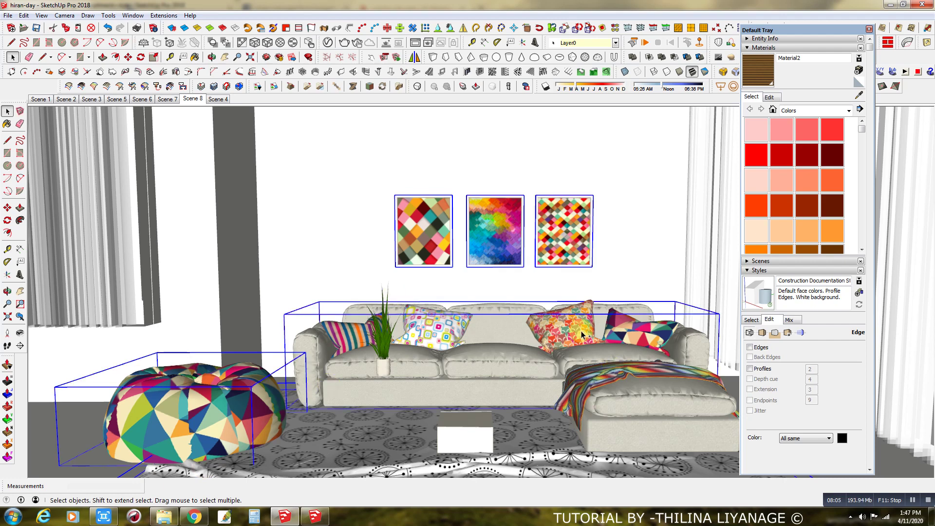
{"action": "left_click", "coordinate": [641, 339], "text": "shift"}
{"action": "left_click", "coordinate": [476, 434], "text": "shift"}
{"action": "left_click", "coordinate": [409, 346], "text": "shift"}
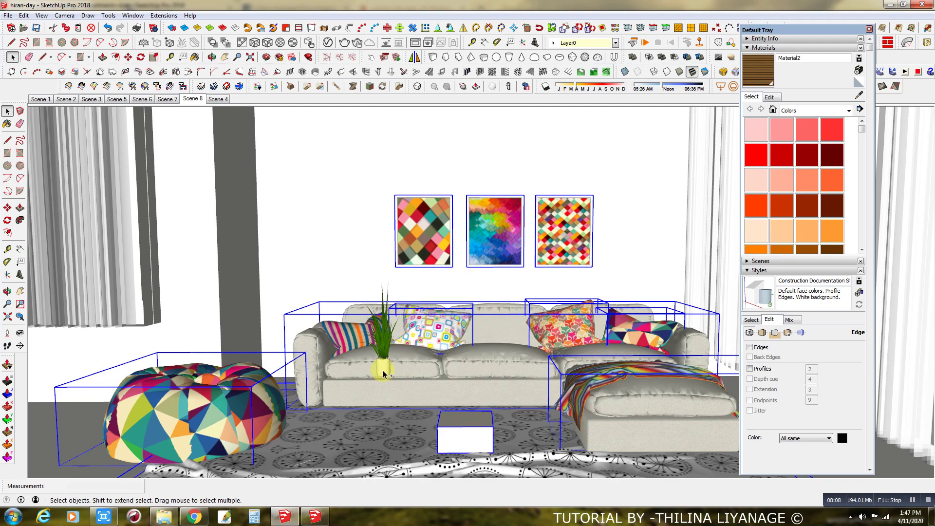
{"action": "left_click", "coordinate": [329, 362], "text": "shift"}
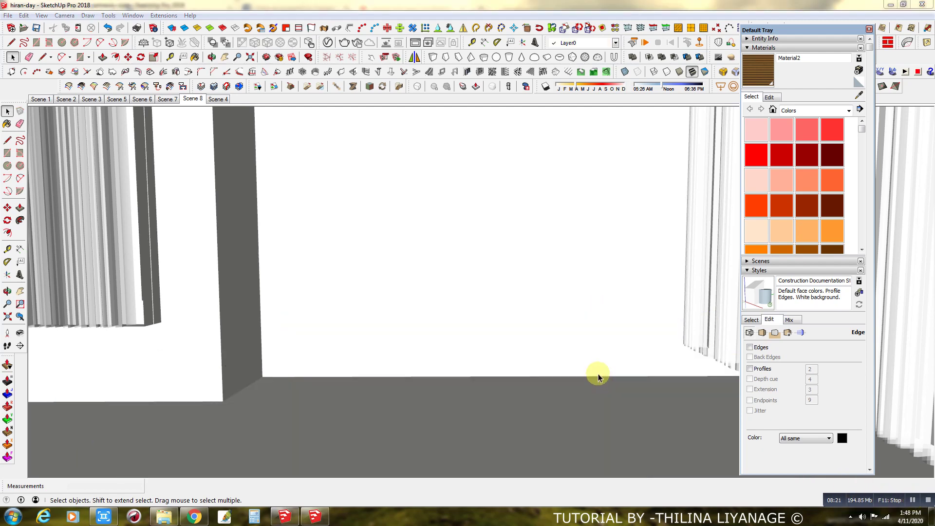
{"action": "key", "text": "o"}
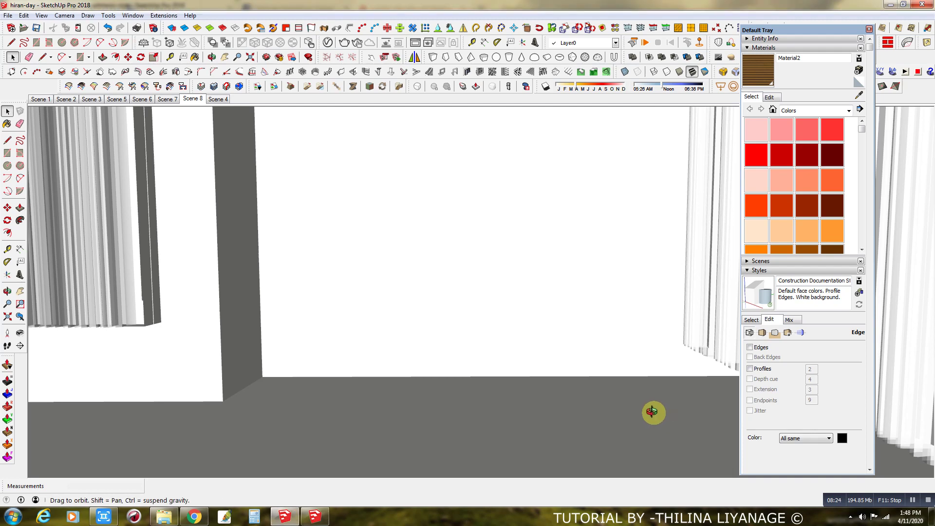
{"action": "left_click_drag", "start_coordinate": [568, 372], "coordinate": [535, 350]}
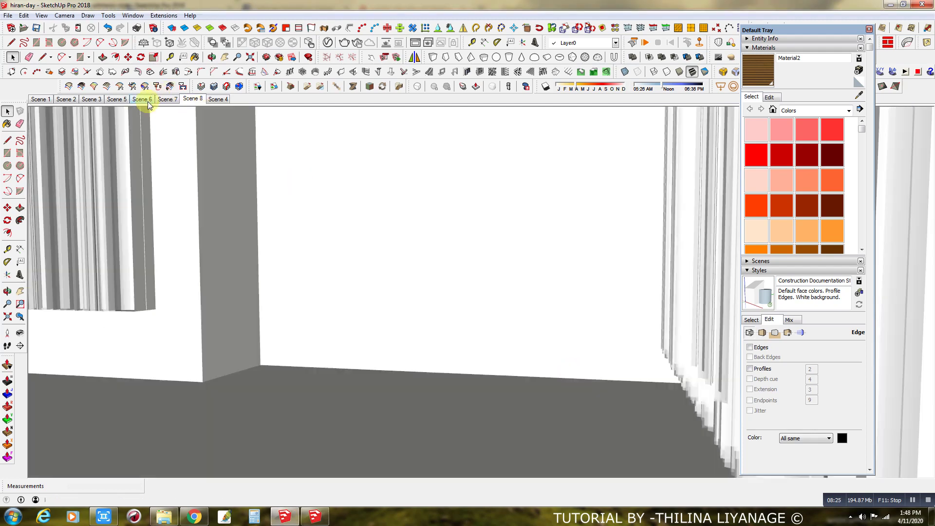
Show Scene 3, turn off Edges and Profiles in its style, and test orbiting and zooming around the house exterior.
{"action": "left_click", "coordinate": [97, 102]}
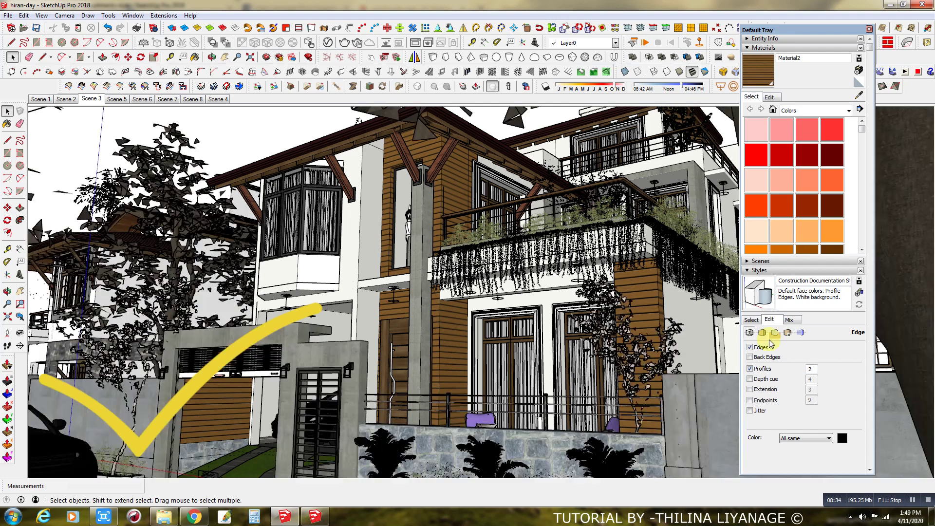
{"action": "left_click", "coordinate": [751, 370]}
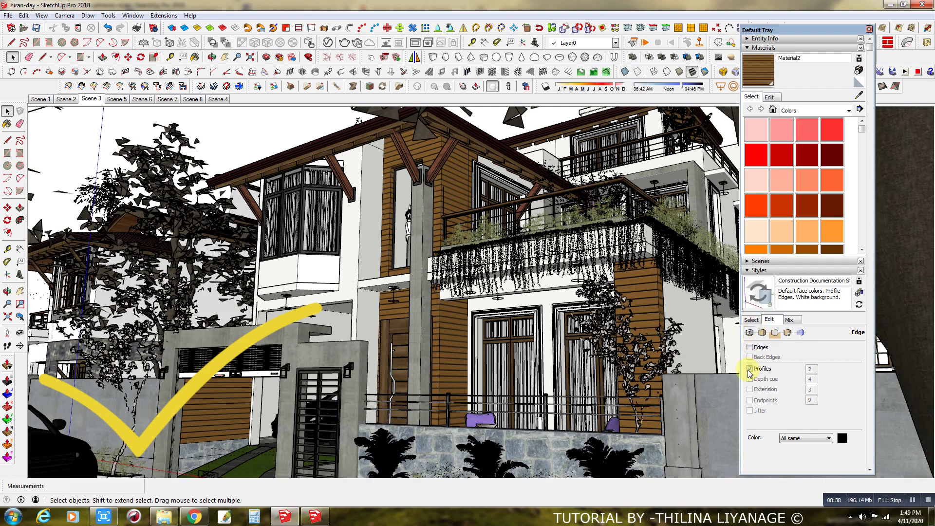
{"action": "middle_click_drag", "start_coordinate": [420, 343], "coordinate": [434, 344]}
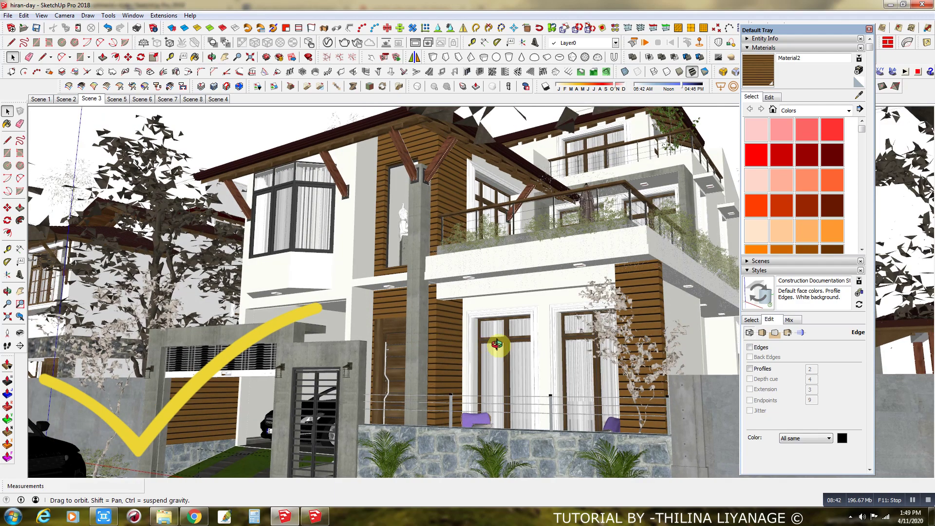
{"action": "left_click_drag", "start_coordinate": [496, 344], "coordinate": [517, 345]}
{"action": "middle_click_drag", "start_coordinate": [519, 345], "coordinate": [490, 347]}
{"action": "left_click_drag", "start_coordinate": [490, 347], "coordinate": [453, 341]}
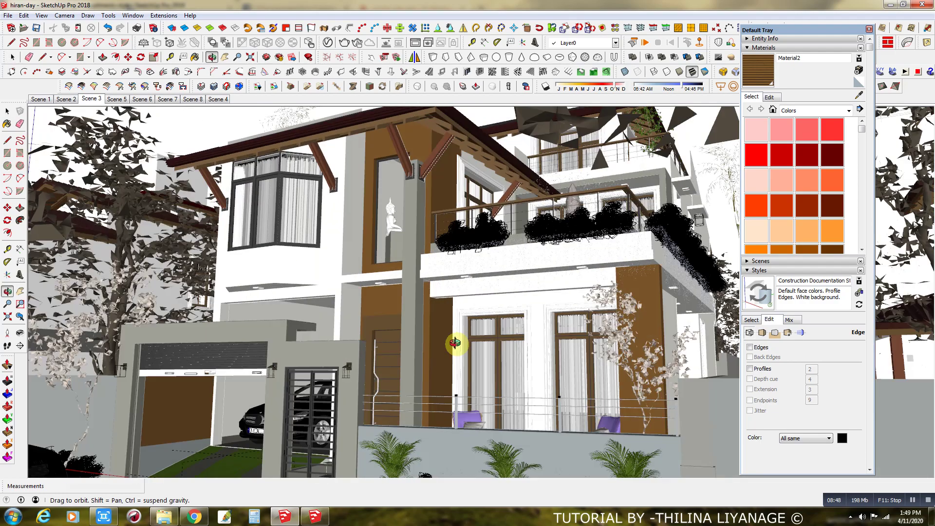
{"action": "key", "text": "space"}
{"action": "scroll", "coordinate": [443, 367], "scroll_direction": "up", "scroll_amount": 5}
{"action": "middle_click_drag", "start_coordinate": [418, 384], "coordinate": [461, 372]}
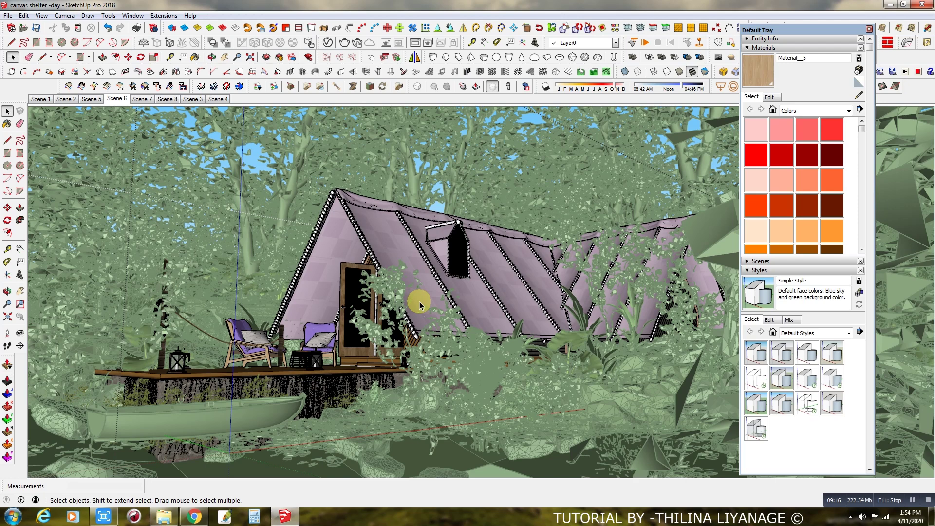
Select the canvas roof in the canvas shelter -day model, hide the rest of the model during component editing, and test orbiting.
{"action": "scroll", "coordinate": [417, 294], "scroll_direction": "up", "scroll_amount": 2}
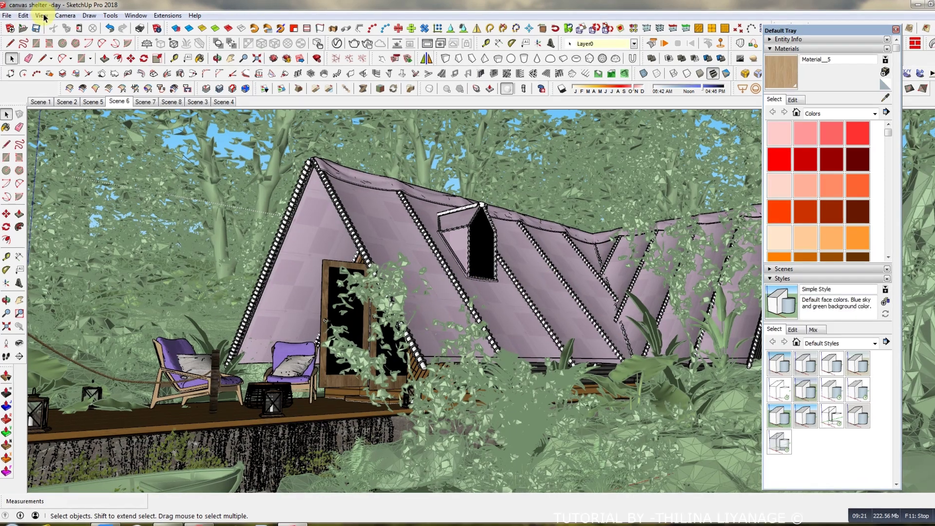
{"action": "key", "text": "ctrl+a"}
{"action": "left_click", "coordinate": [42, 15]}
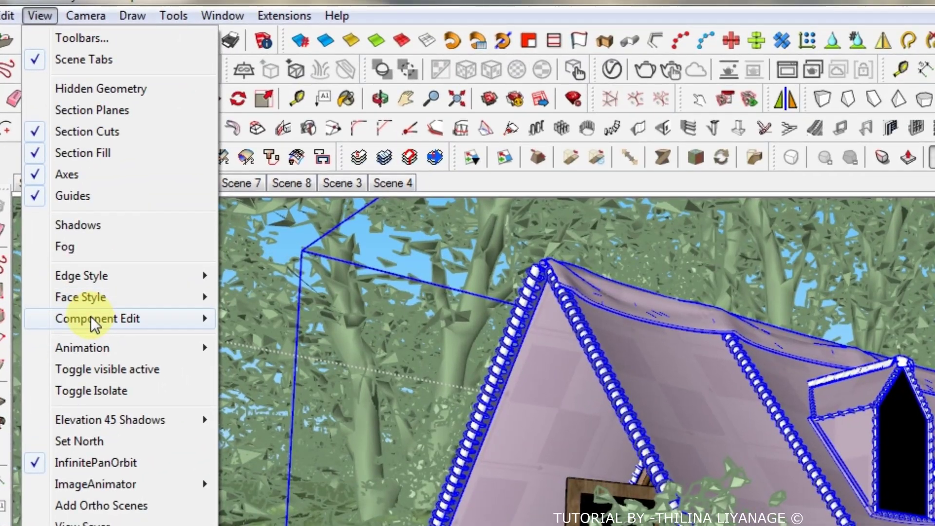
{"action": "mouse_move", "coordinate": [91, 318]}
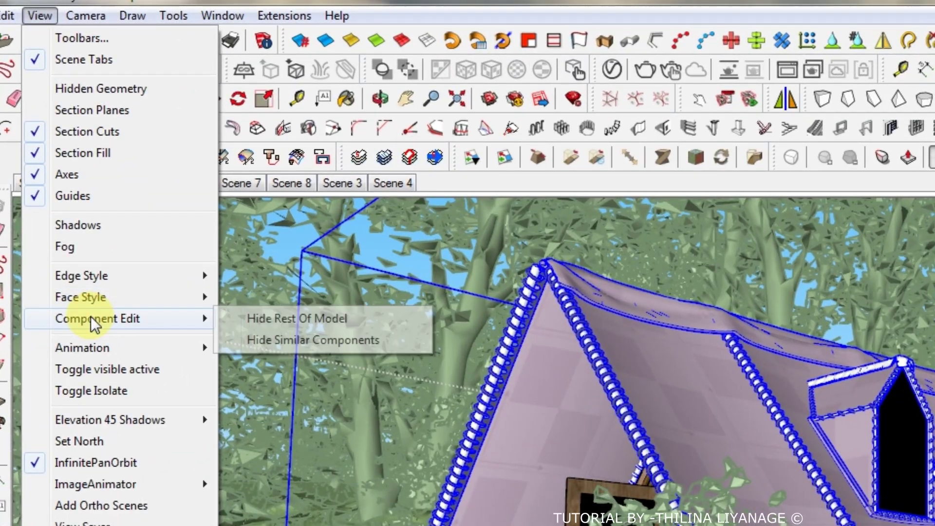
{"action": "left_click", "coordinate": [264, 320]}
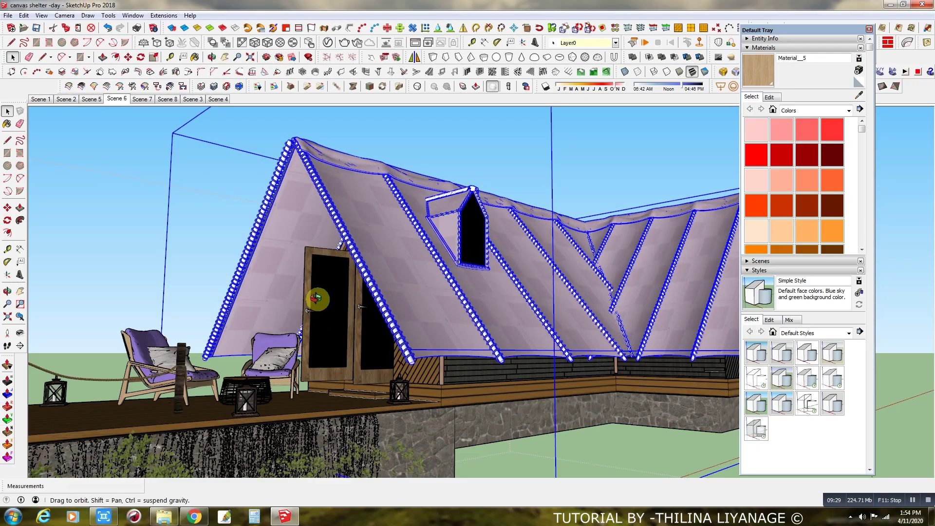
{"action": "left_click_drag", "start_coordinate": [316, 298], "coordinate": [338, 299]}
{"action": "middle_click_drag", "start_coordinate": [337, 299], "coordinate": [603, 294]}
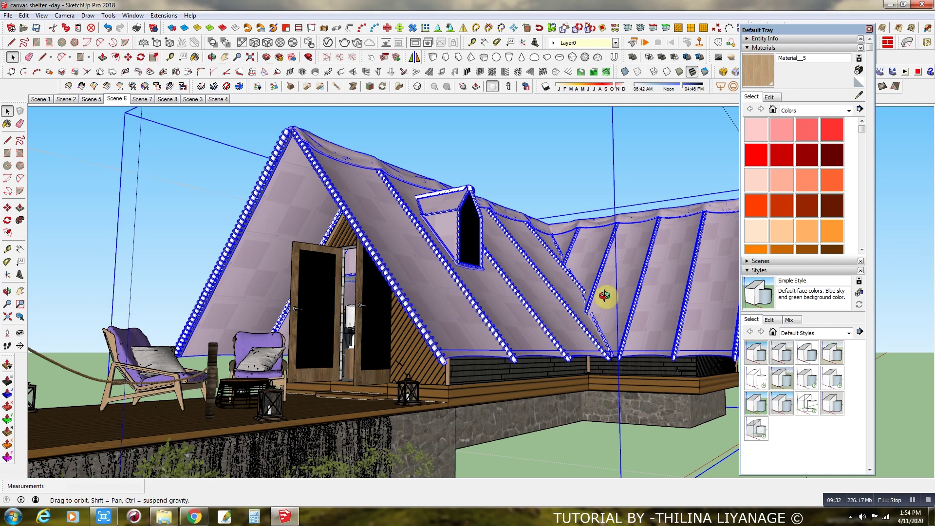
Turn off Edges and Profiles in the Simple Style and test orbiting and zooming around the isolated canvas shelter.
{"action": "left_click", "coordinate": [770, 321]}
{"action": "left_click", "coordinate": [750, 347]}
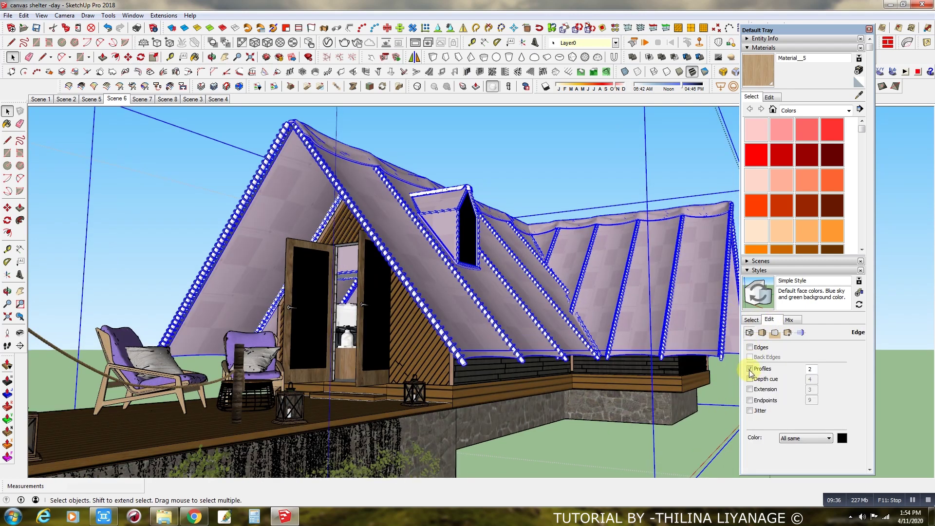
{"action": "left_click", "coordinate": [750, 369]}
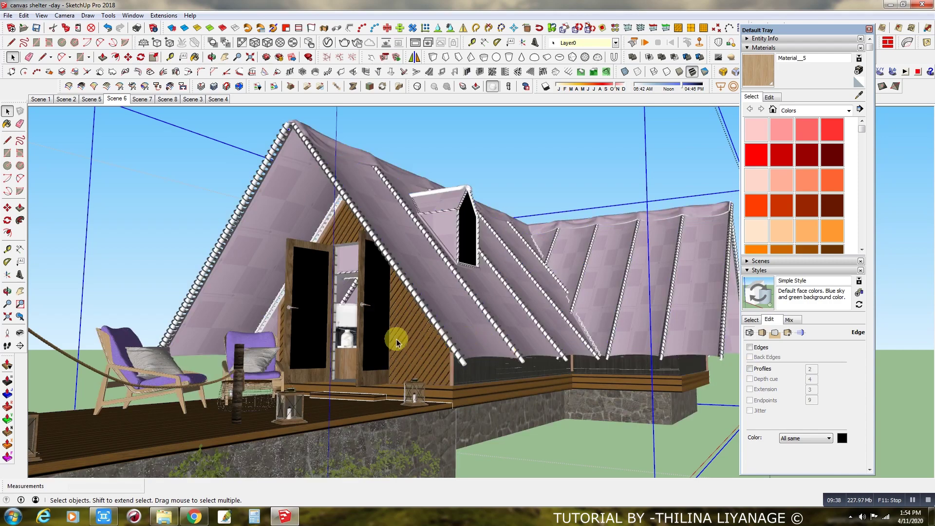
{"action": "key", "text": "o"}
{"action": "mouse_move", "coordinate": [371, 336]}
{"action": "left_mouse_down"}
{"action": "mouse_move", "coordinate": [578, 342]}
{"action": "mouse_move", "coordinate": [381, 336]}
{"action": "left_mouse_up"}
{"action": "left_click_drag", "start_coordinate": [470, 330], "coordinate": [328, 306]}
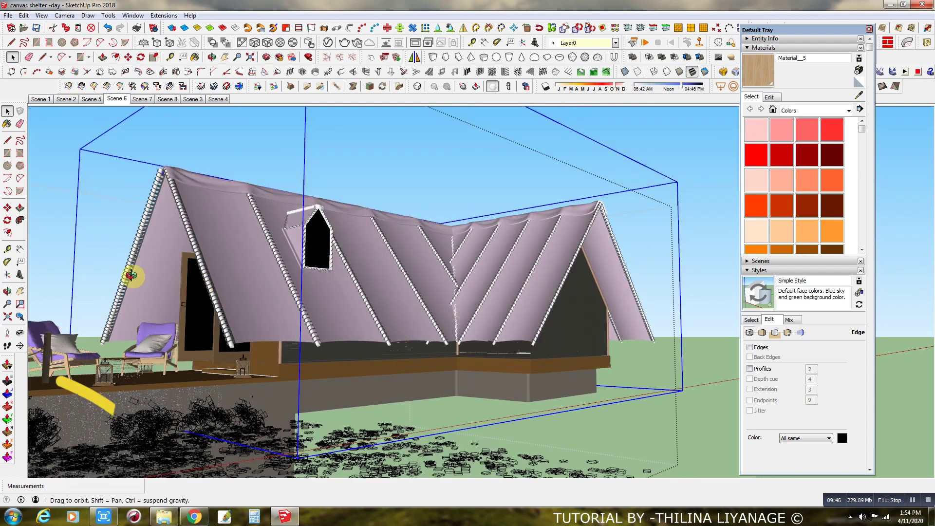
{"action": "key", "text": "space"}
{"action": "scroll", "coordinate": [125, 271], "scroll_direction": "up", "scroll_amount": 5}
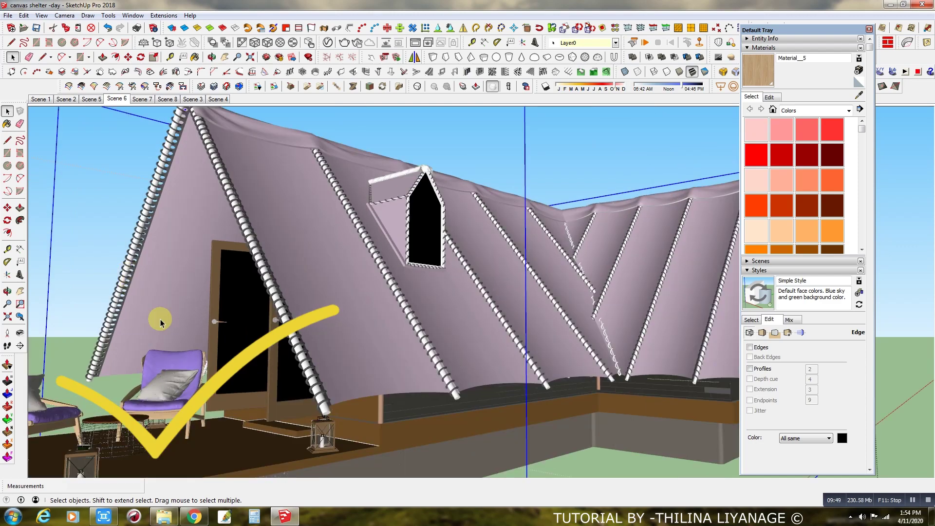
{"action": "middle_click_drag", "start_coordinate": [255, 317], "coordinate": [313, 326]}
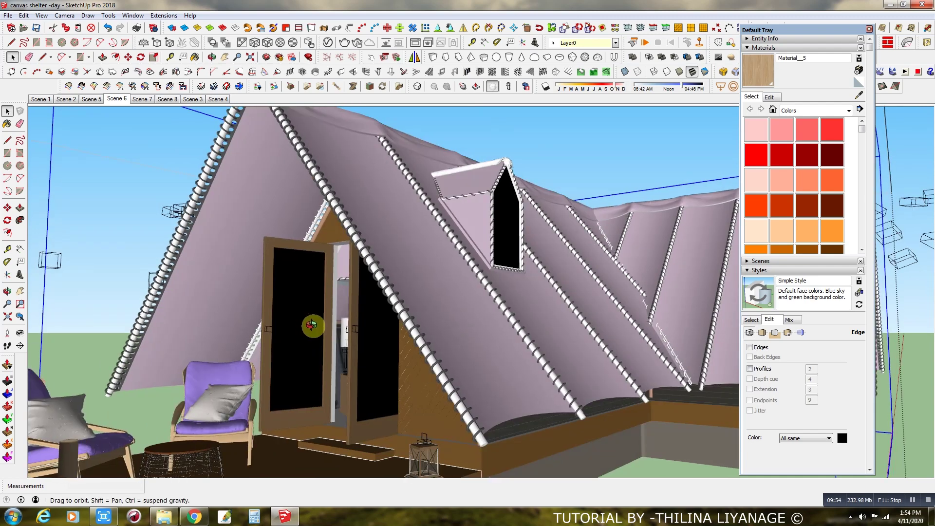
Open the canvas roof group and its nested groups down to the front roof wing to isolate them for editing.
{"action": "left_click", "coordinate": [10, 74]}
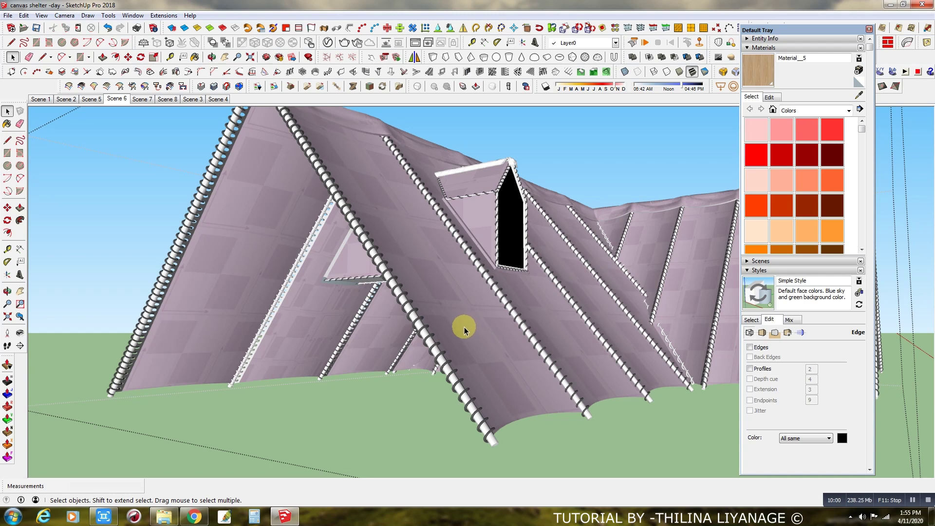
{"action": "key", "text": "ctrl+z"}
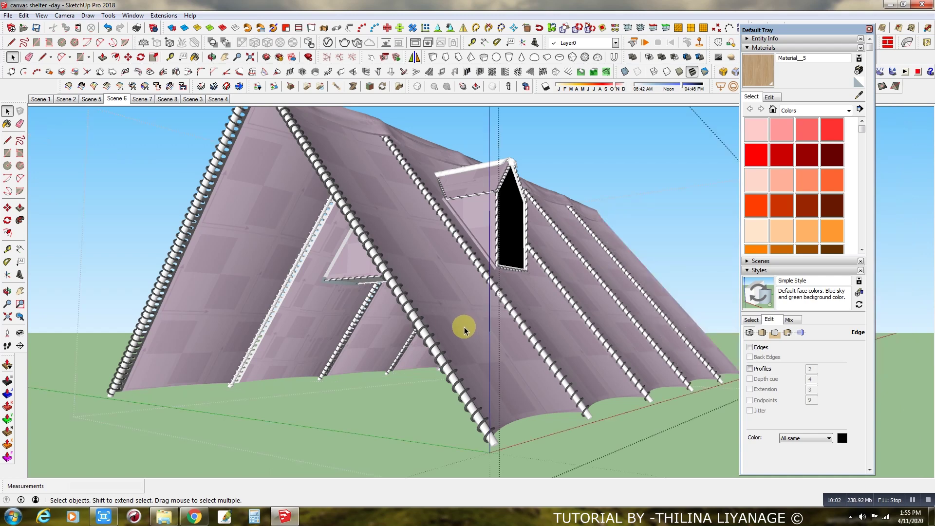
{"action": "key", "text": "ctrl+z"}
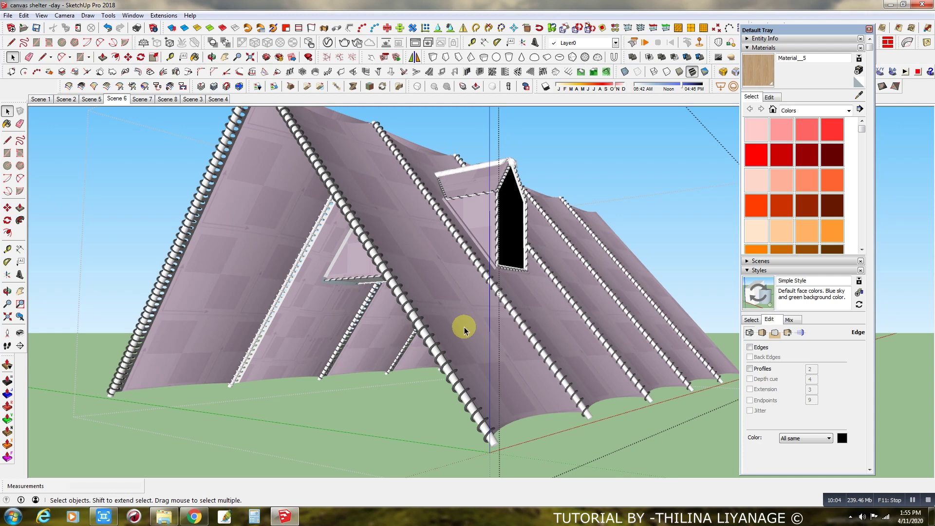
Step through the nested canvas roof groups to isolate the front roof panel, and back out to the whole roof.
{"action": "key", "text": "ctrl+z"}
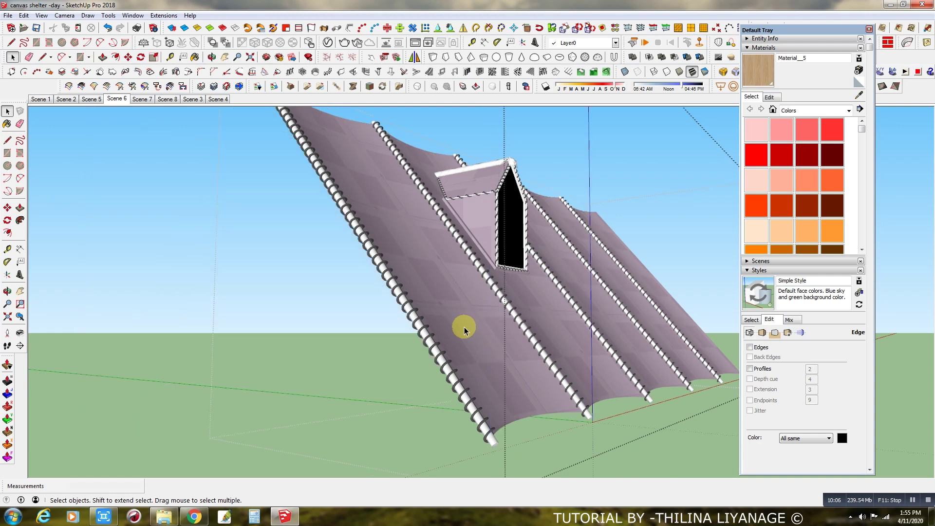
{"action": "key", "text": "ctrl+z"}
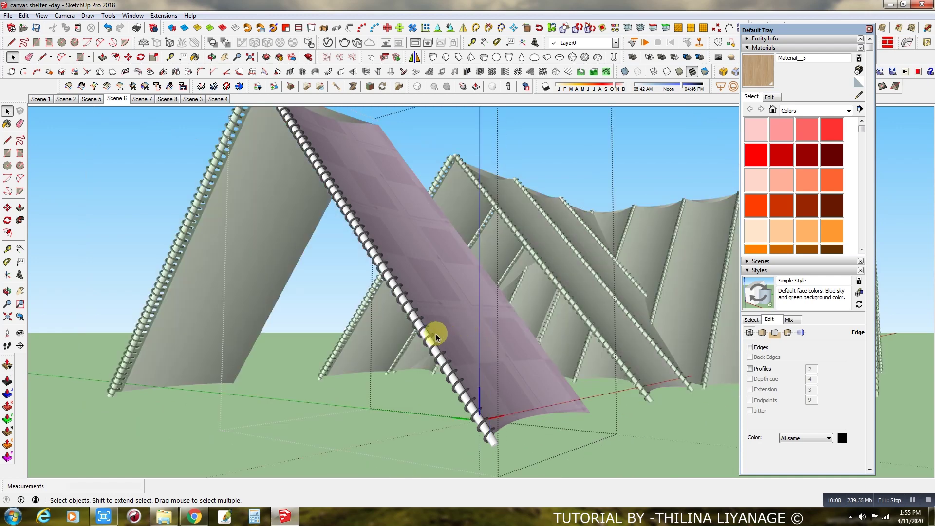
{"action": "key", "text": "ctrl+z"}
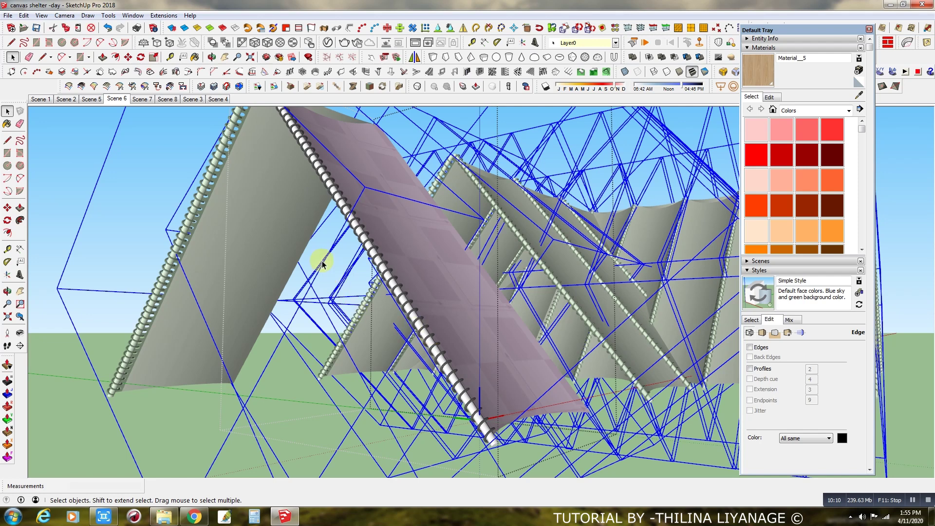
{"action": "left_click", "coordinate": [330, 267]}
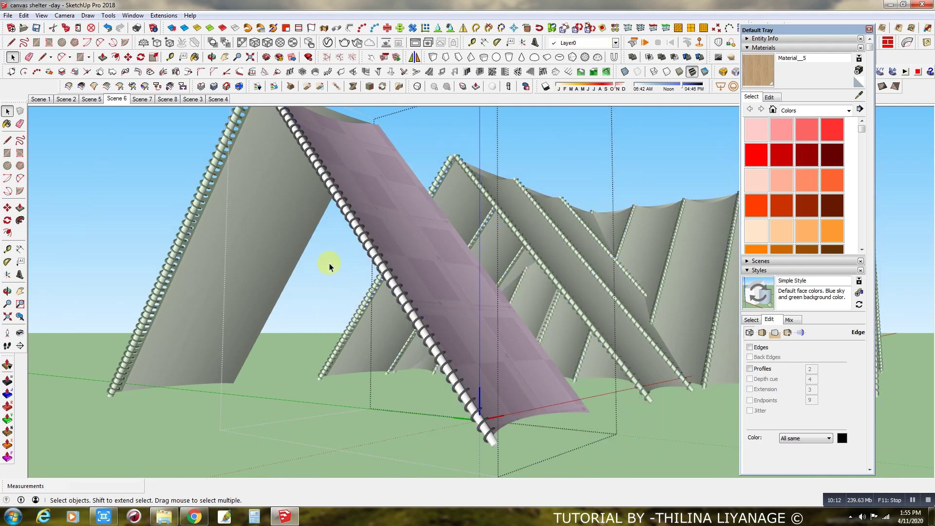
{"action": "key", "text": "ctrl+z"}
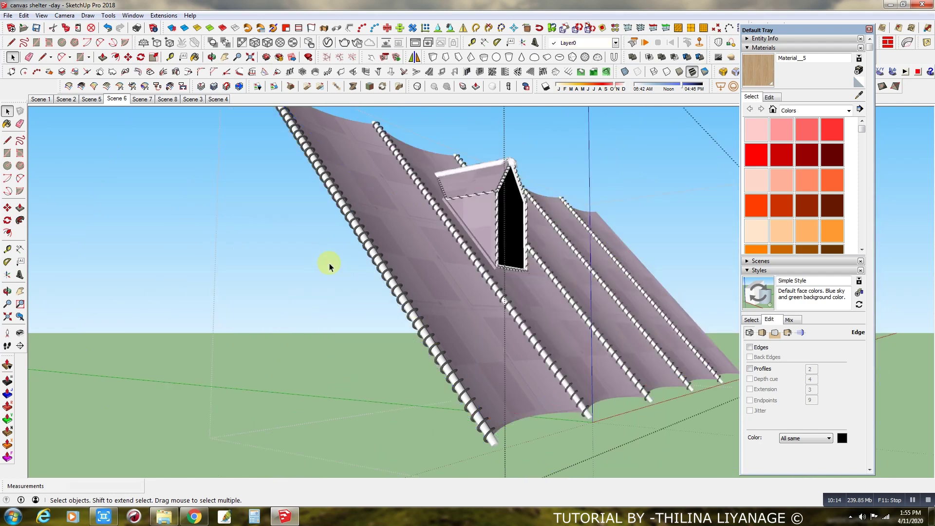
{"action": "key", "text": "ctrl+z"}
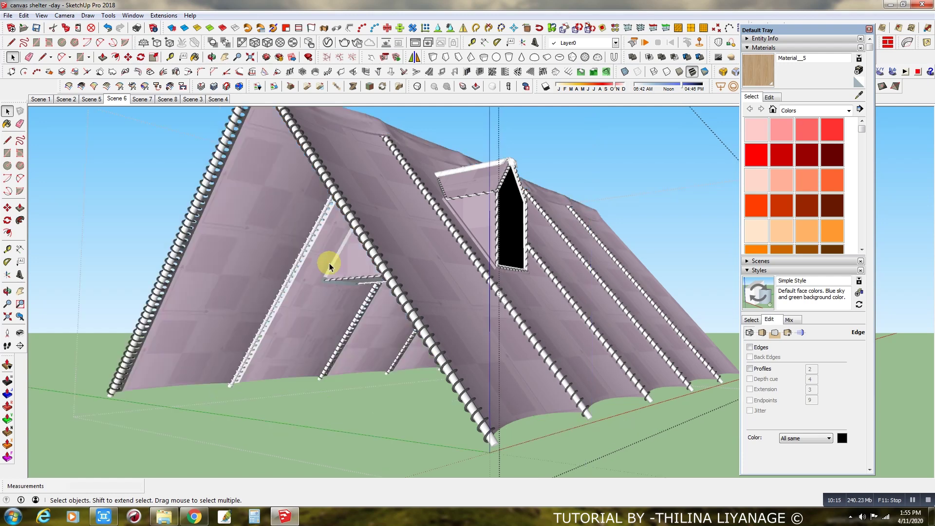
{"action": "key", "text": "ctrl+z"}
{"action": "key", "text": "ctrl+z"}
{"action": "key", "text": "ctrl+z"}
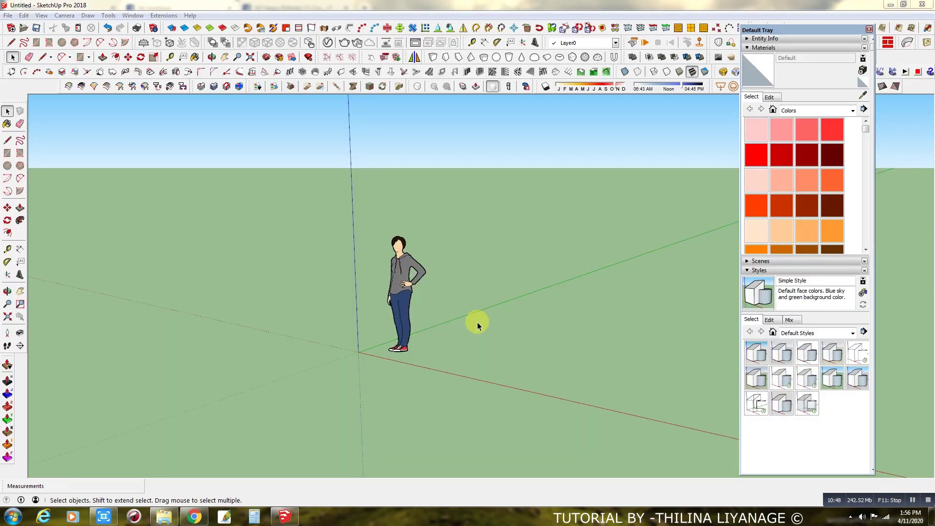
Delete the default scale figure from the new blank model.
{"action": "left_click", "coordinate": [388, 309]}
{"action": "middle_click_drag", "start_coordinate": [389, 309], "coordinate": [459, 329]}
{"action": "key", "text": "space"}
{"action": "key", "text": "Delete"}
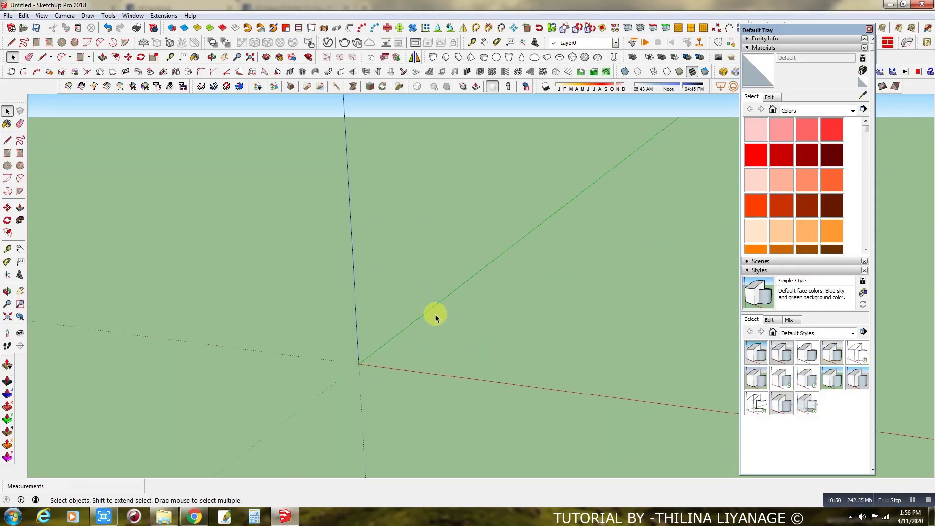
Disable the installed extensions in the Extension Manager and apply the changes, accepting the Dynamic Components warning.
{"action": "left_click", "coordinate": [127, 16]}
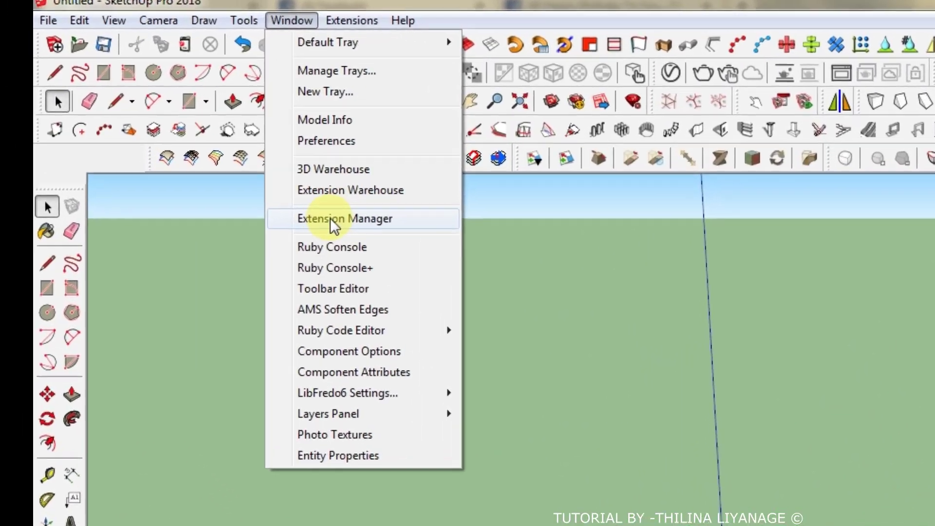
{"action": "left_click", "coordinate": [182, 136]}
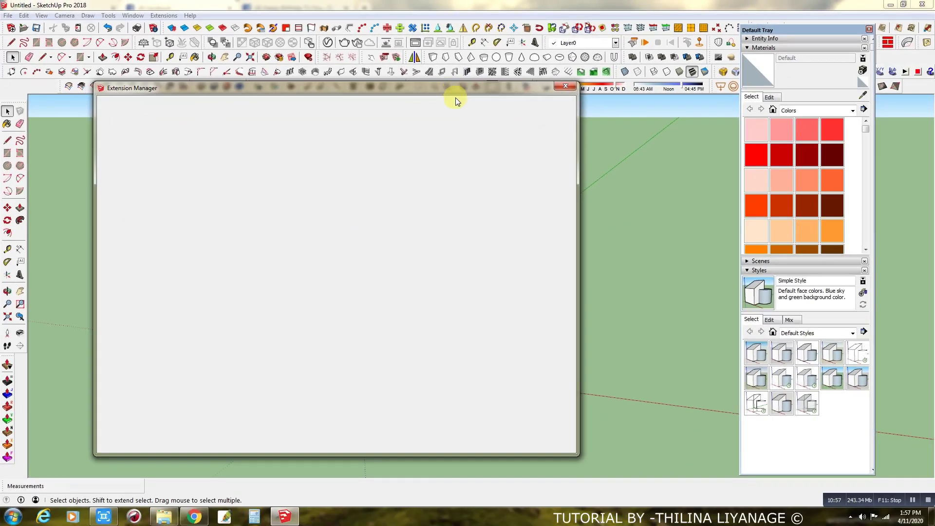
{"action": "left_click_drag", "start_coordinate": [591, 122], "coordinate": [605, 131]}
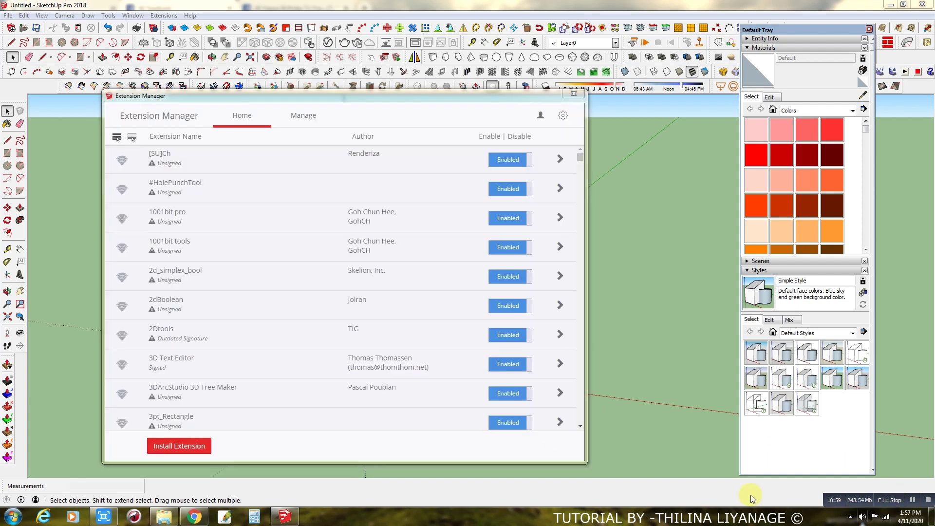
{"action": "left_click", "coordinate": [581, 159]}
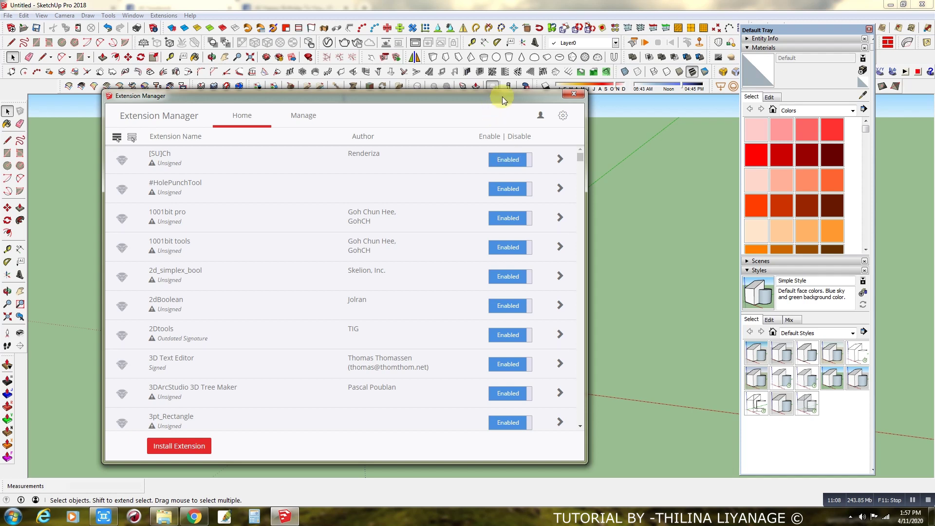
{"action": "left_click_drag", "start_coordinate": [502, 97], "coordinate": [516, 96]}
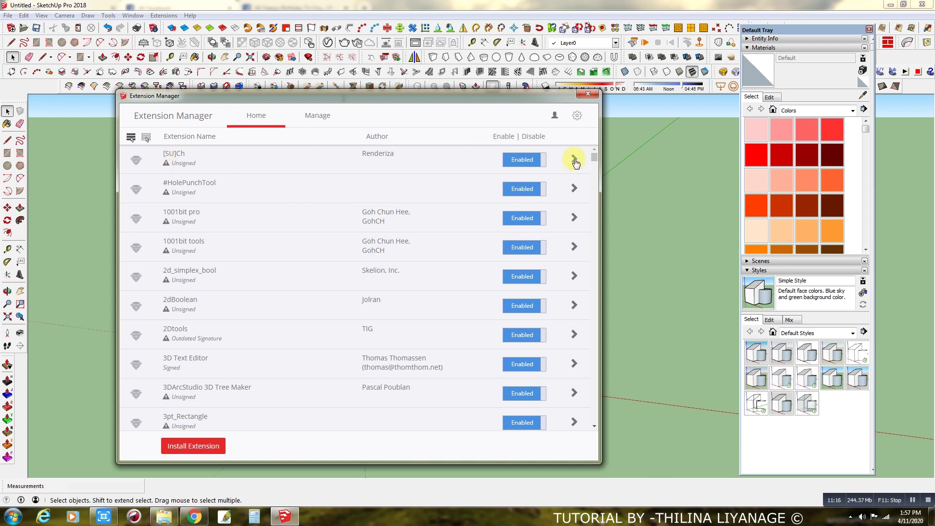
{"action": "scroll", "coordinate": [575, 162], "scroll_direction": "down", "scroll_amount": 20}
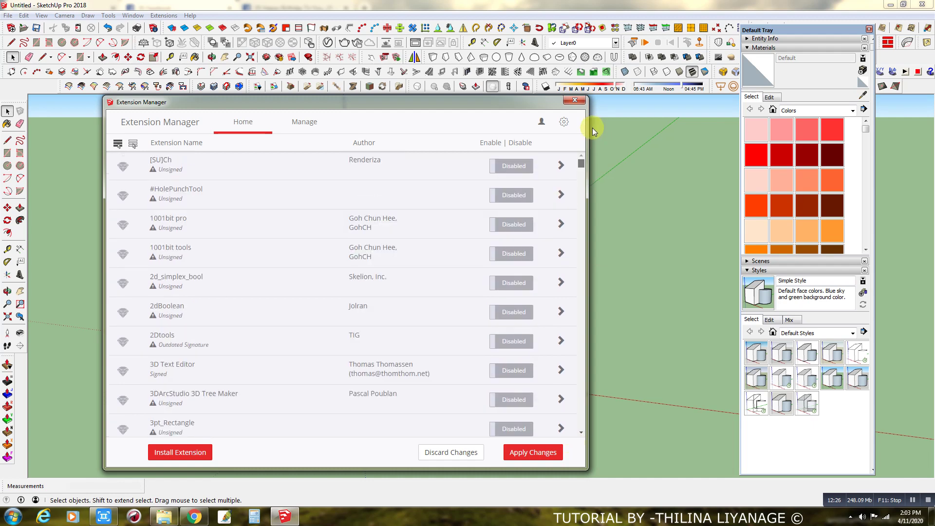
{"action": "scroll", "coordinate": [587, 464], "scroll_direction": "up", "scroll_amount": 15}
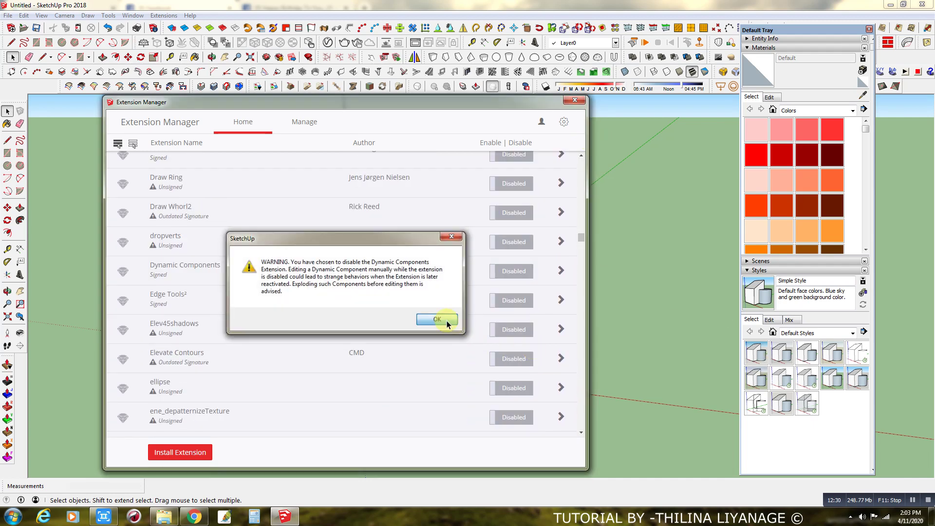
{"action": "left_click", "coordinate": [447, 319]}
Save the empty model on the Desktop as Untitled and restart SketchUp.
{"action": "left_click", "coordinate": [8, 15]}
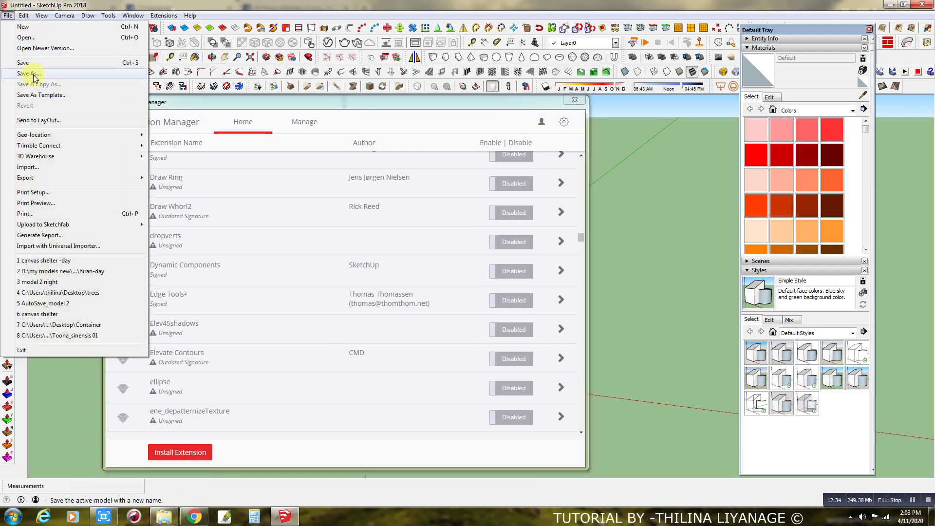
{"action": "key", "text": "Escape"}
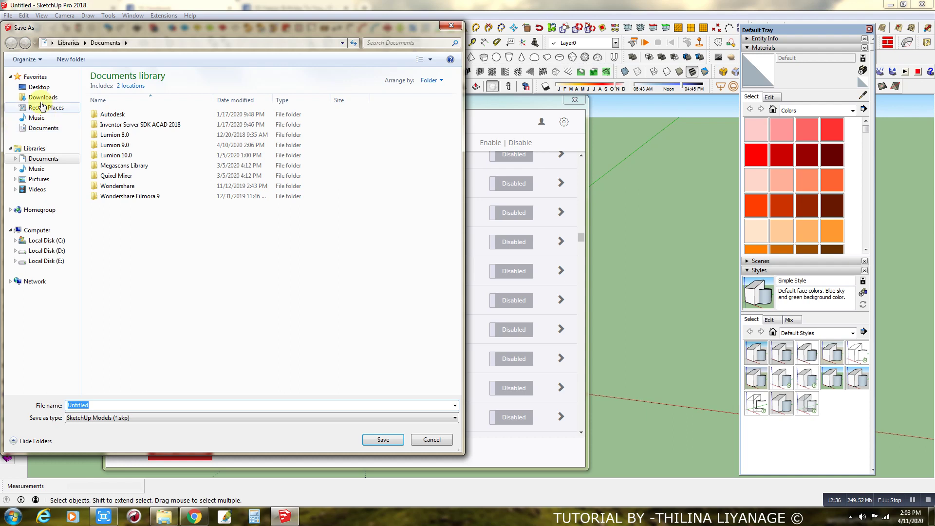
{"action": "left_click", "coordinate": [44, 87]}
{"action": "left_click", "coordinate": [383, 440]}
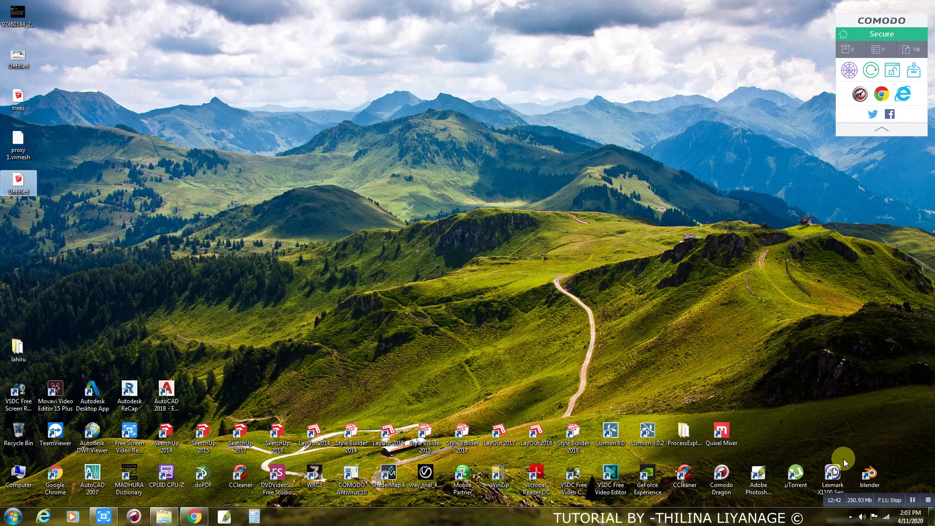
{"action": "left_click", "coordinate": [915, 505]}
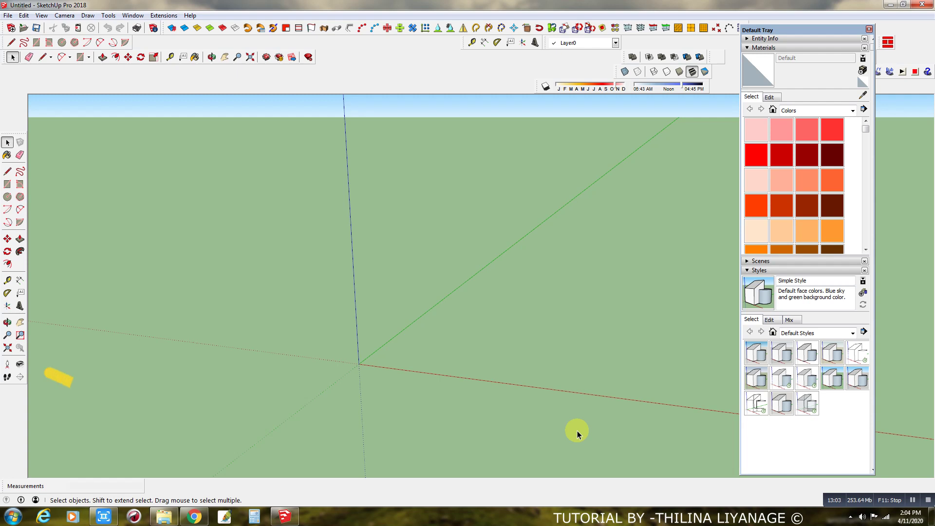
Test orbiting in the restarted blank model and open the Extension Warehouse.
{"action": "mouse_move", "coordinate": [577, 434]}
{"action": "middle_mouse_down"}
{"action": "mouse_move", "coordinate": [703, 450]}
{"action": "mouse_move", "coordinate": [505, 375]}
{"action": "mouse_move", "coordinate": [396, 371]}
{"action": "mouse_move", "coordinate": [593, 313]}
{"action": "mouse_move", "coordinate": [568, 356]}
{"action": "mouse_move", "coordinate": [568, 387]}
{"action": "mouse_move", "coordinate": [407, 307]}
{"action": "mouse_move", "coordinate": [417, 366]}
{"action": "mouse_move", "coordinate": [437, 298]}
{"action": "mouse_move", "coordinate": [437, 346]}
{"action": "mouse_move", "coordinate": [438, 289]}
{"action": "mouse_move", "coordinate": [401, 317]}
{"action": "mouse_move", "coordinate": [495, 291]}
{"action": "mouse_move", "coordinate": [303, 299]}
{"action": "middle_mouse_up"}
{"action": "left_click", "coordinate": [132, 15]}
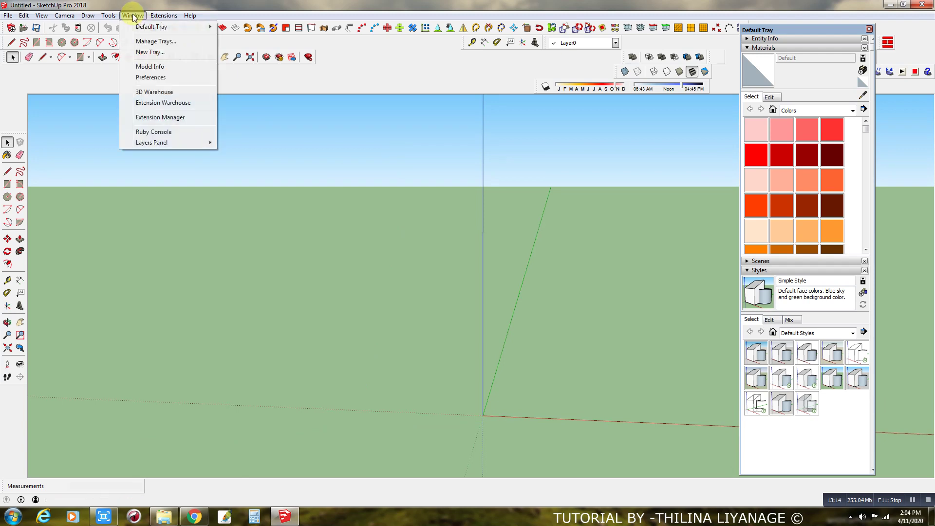
{"action": "left_click", "coordinate": [153, 104]}
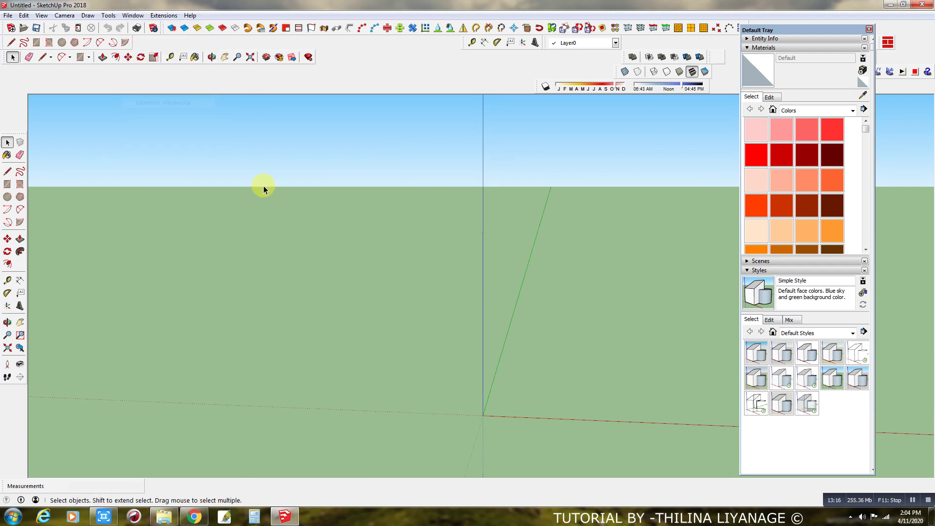